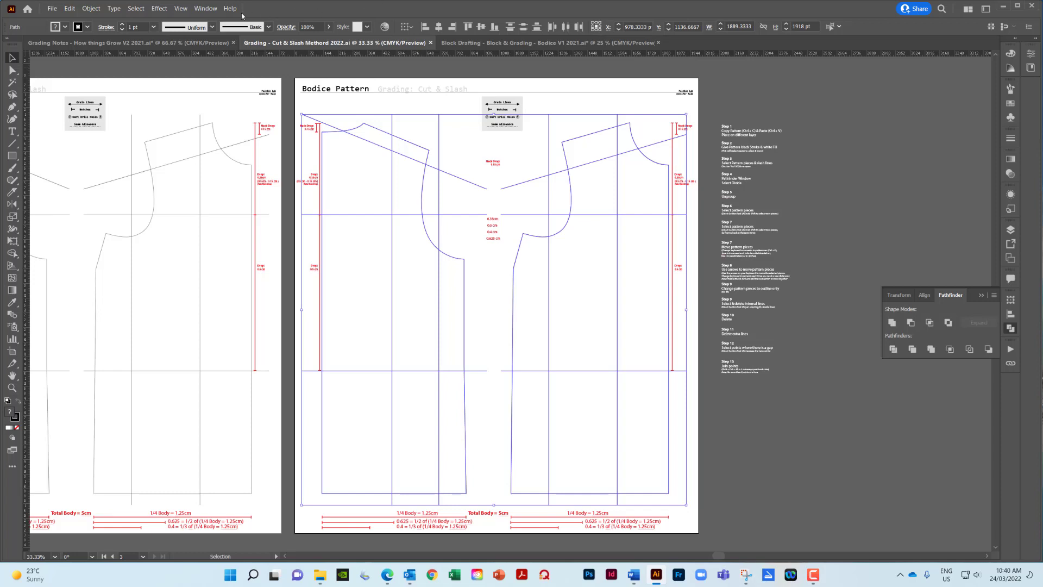
# - Divide the selected front and back bodice pieces along their slash lines with the Pathfinder Divide operation
pyautogui.click(206, 8)
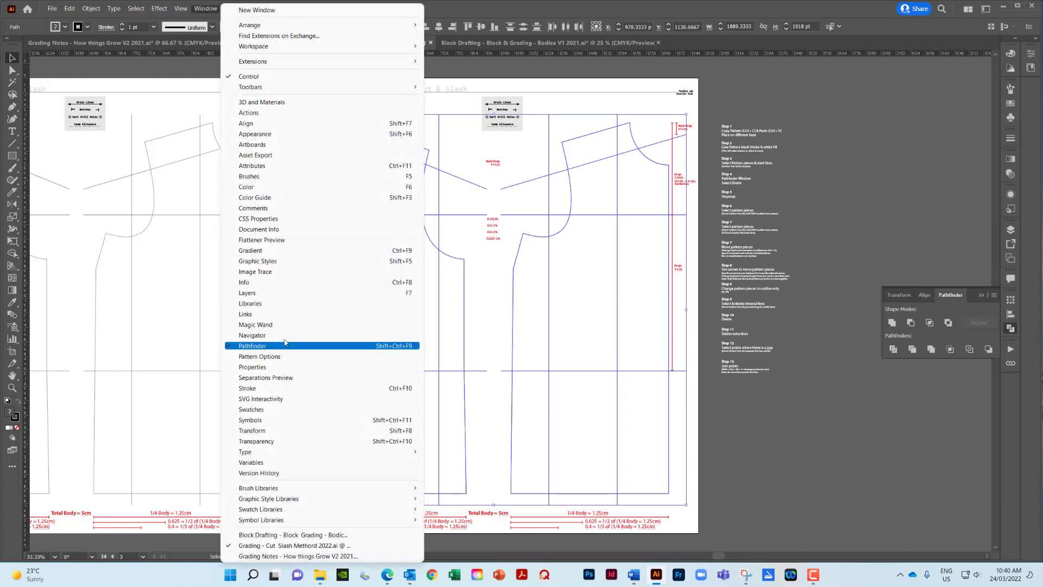
pyautogui.click(893, 349)
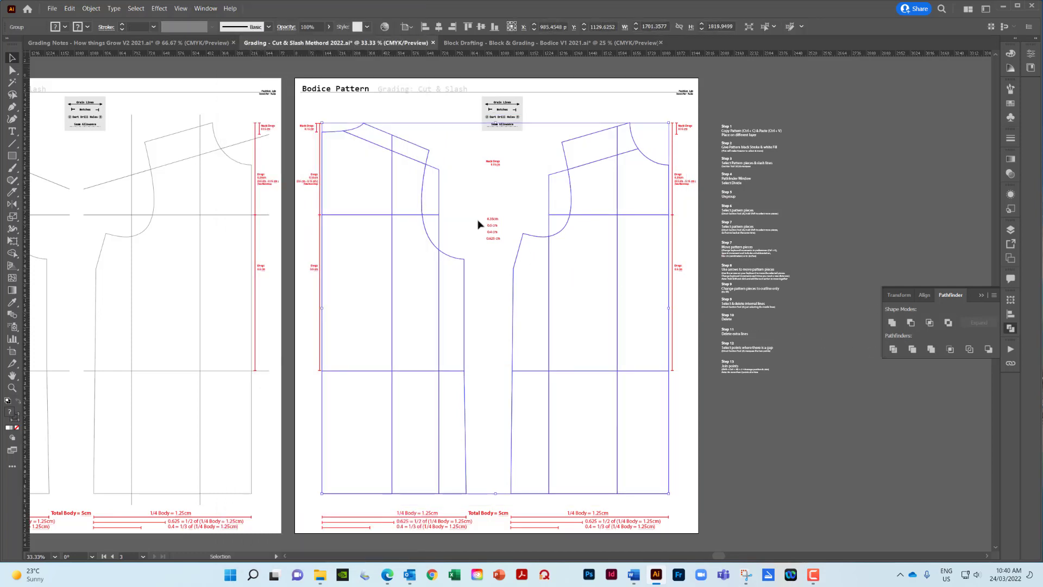
pyautogui.click(456, 251)
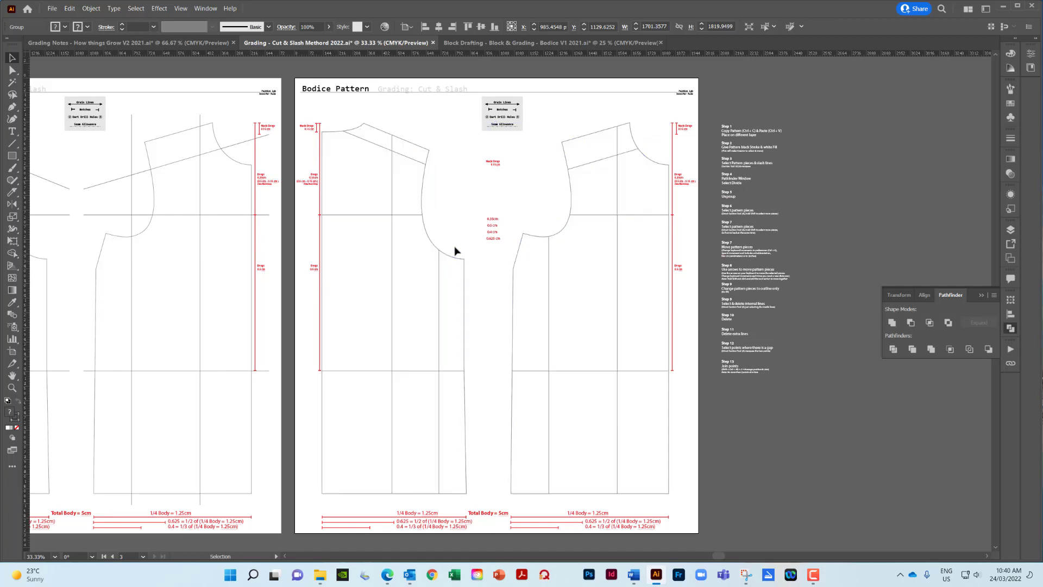
# - Delete the leftover unstroked divided shapes outside the armhole curves of both bodice pieces
pyautogui.hotkey('ctrl', 'v')
pyautogui.press('a')
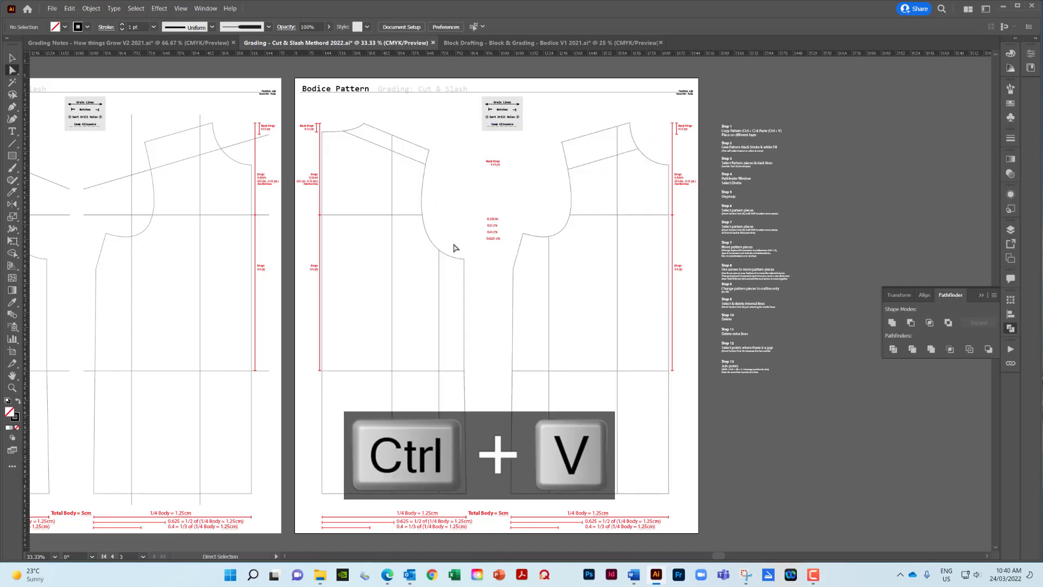
pyautogui.click(435, 182)
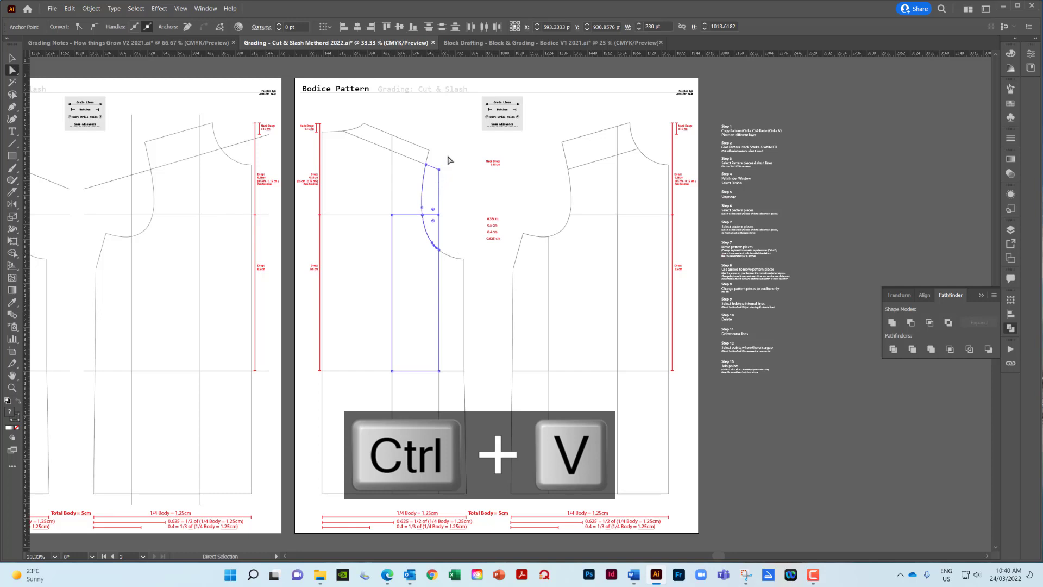
pyautogui.click(431, 238)
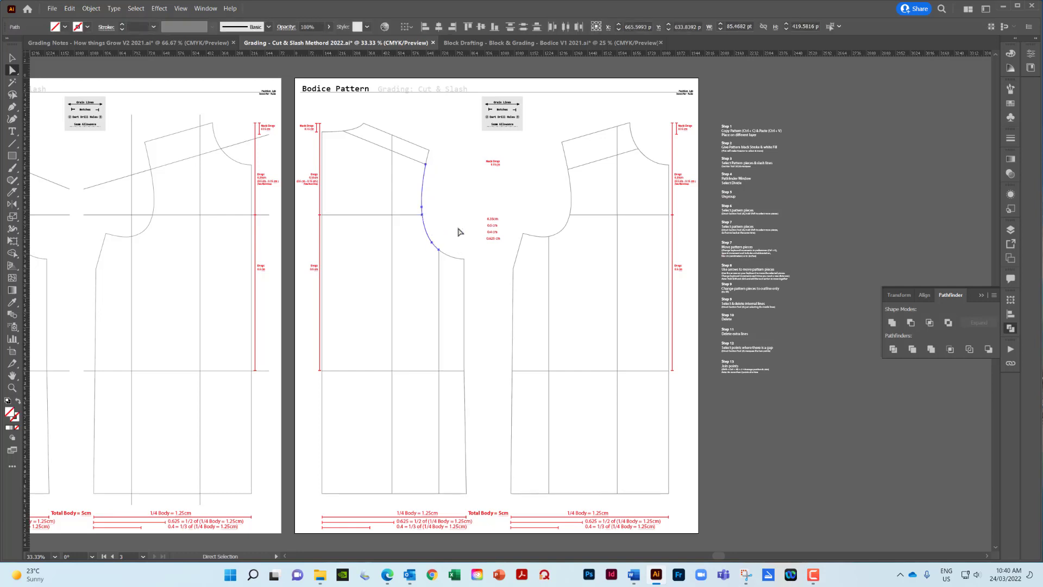
pyautogui.press('Delete')
pyautogui.click(559, 221)
pyautogui.press('Delete')
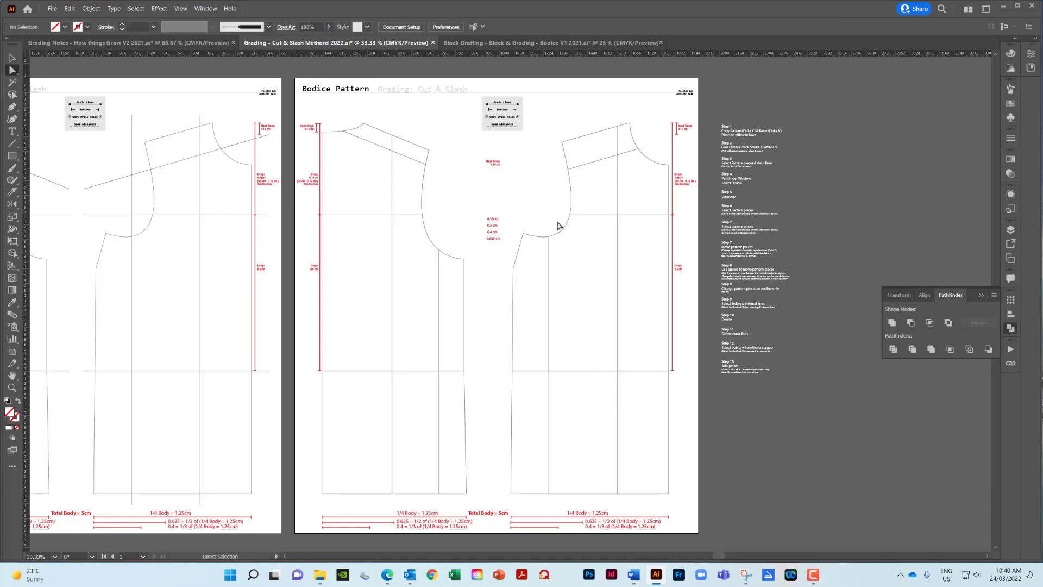
# - Ungroup the divided bodice pattern pieces
pyautogui.press('v')
pyautogui.click(549, 251)
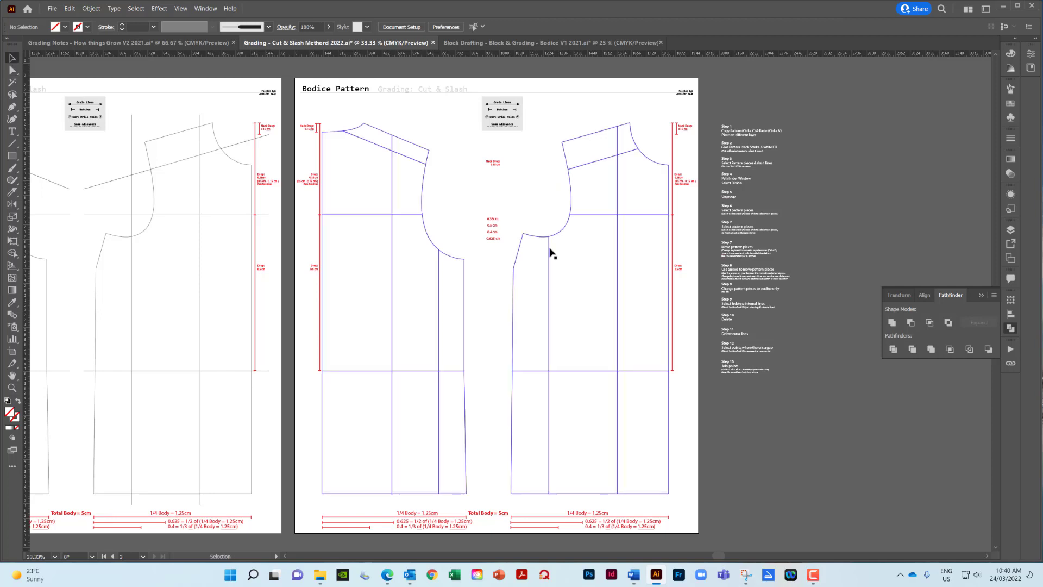
pyautogui.rightClick(505, 261)
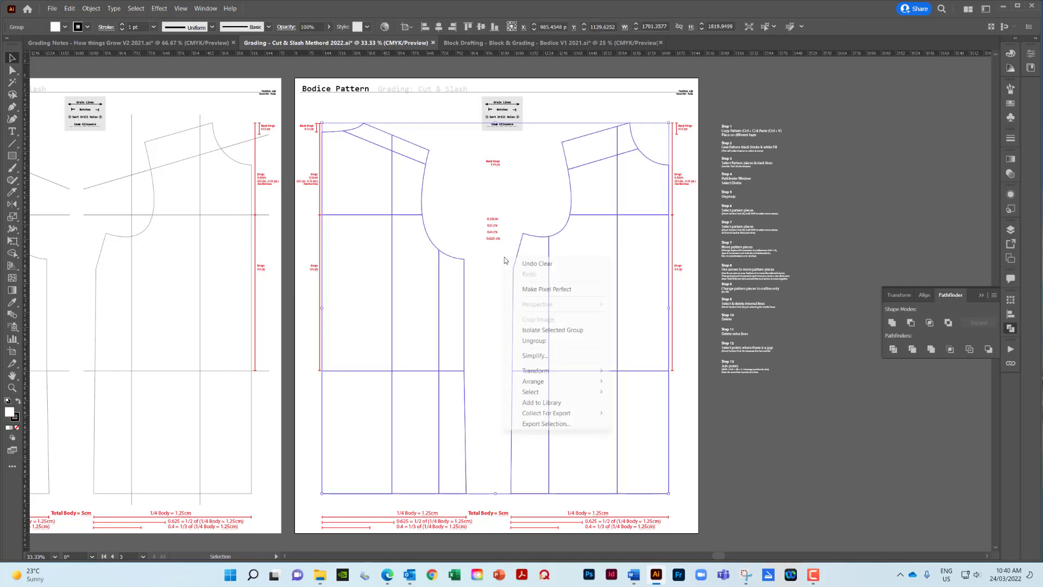
pyautogui.click(549, 341)
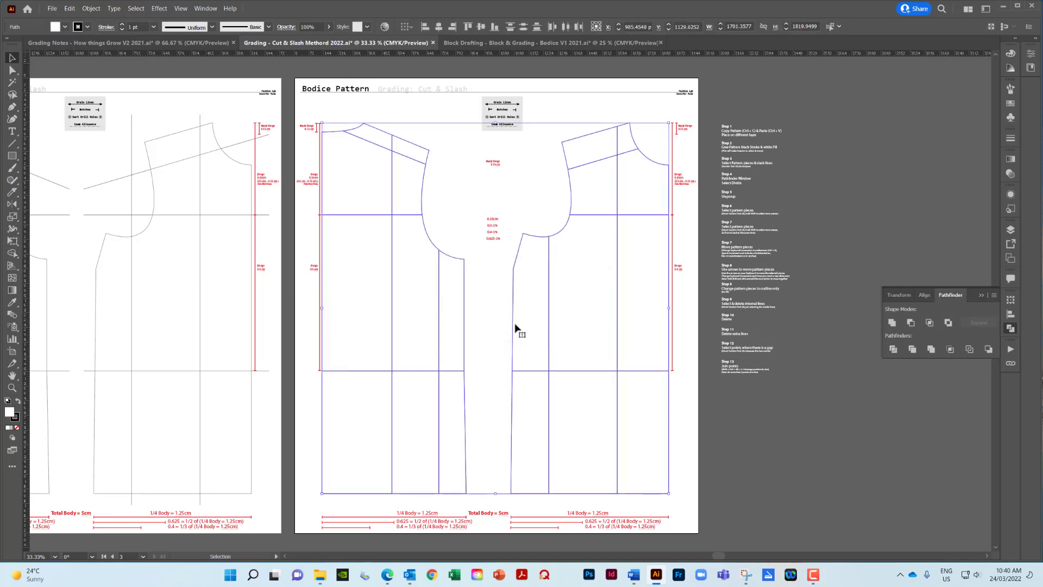
pyautogui.click(489, 302)
# - Move the shoulder sections of both bodice pieces up by a 0.15cm keyboard increment
pyautogui.press('a')
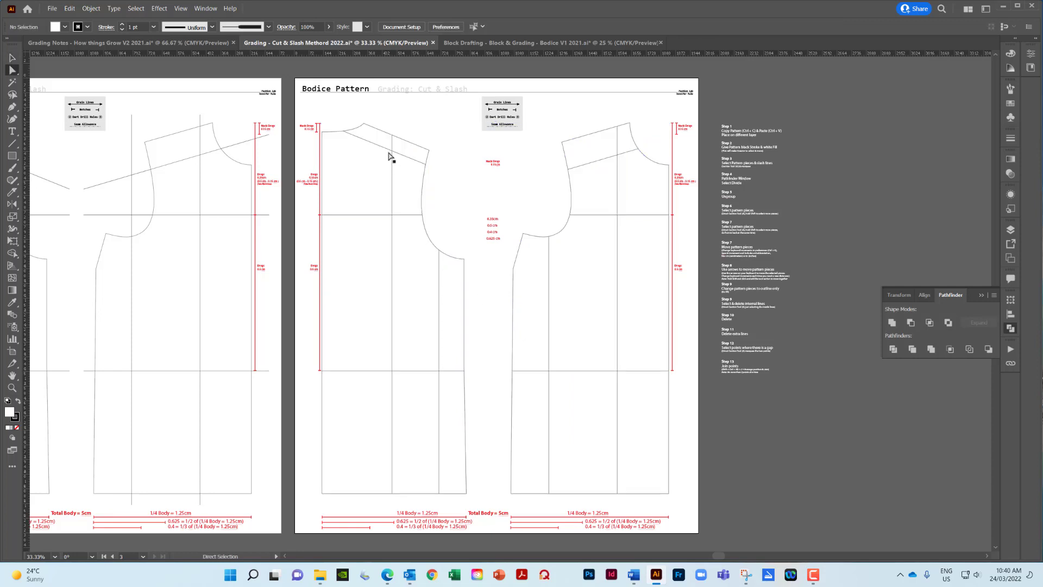
pyautogui.click(387, 137)
pyautogui.keyDown('shift'); pyautogui.click(406, 149); pyautogui.keyUp('shift')
pyautogui.keyDown('shift'); pyautogui.click(595, 149); pyautogui.keyUp('shift')
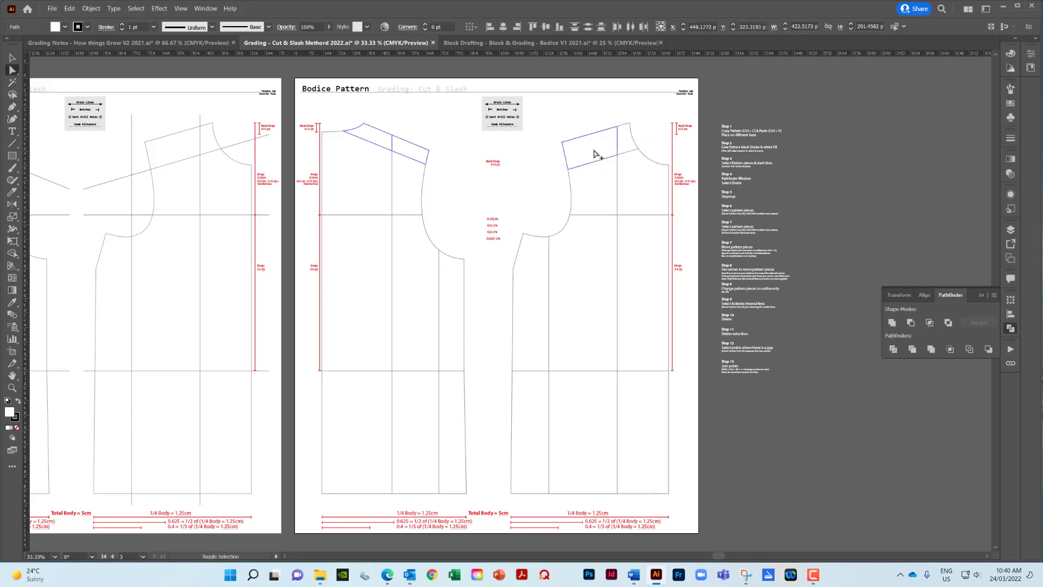
pyautogui.keyDown('shift'); pyautogui.click(623, 143); pyautogui.keyUp('shift')
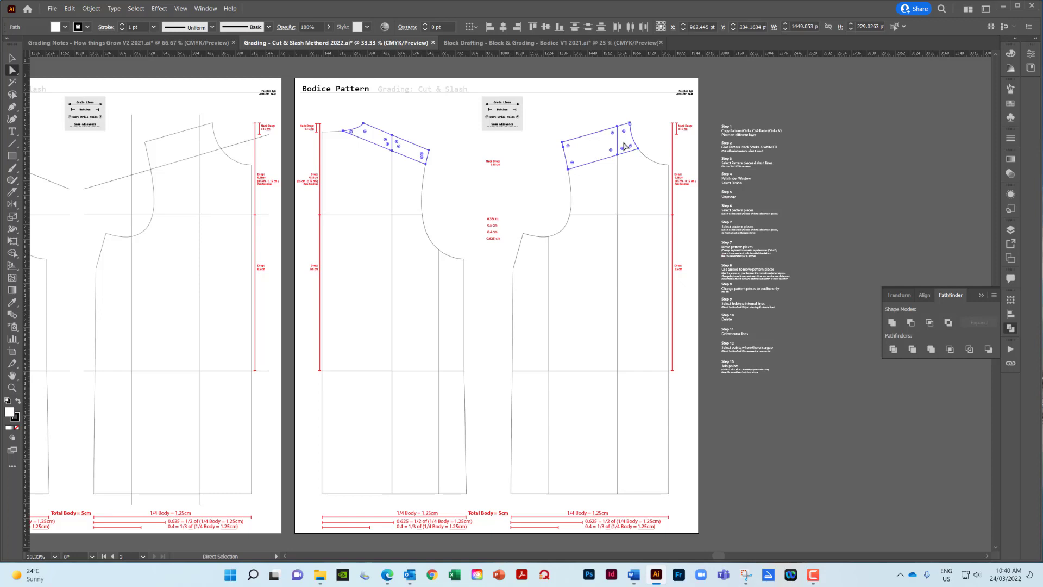
pyautogui.hotkey('ctrl', 'k')
pyautogui.write('0.15cm')
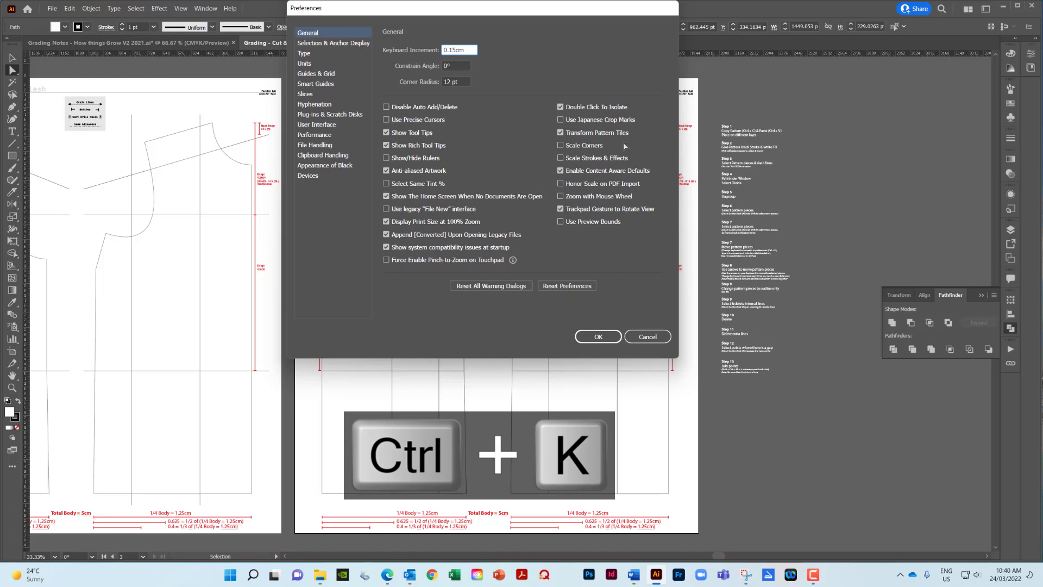
pyautogui.press('Return')
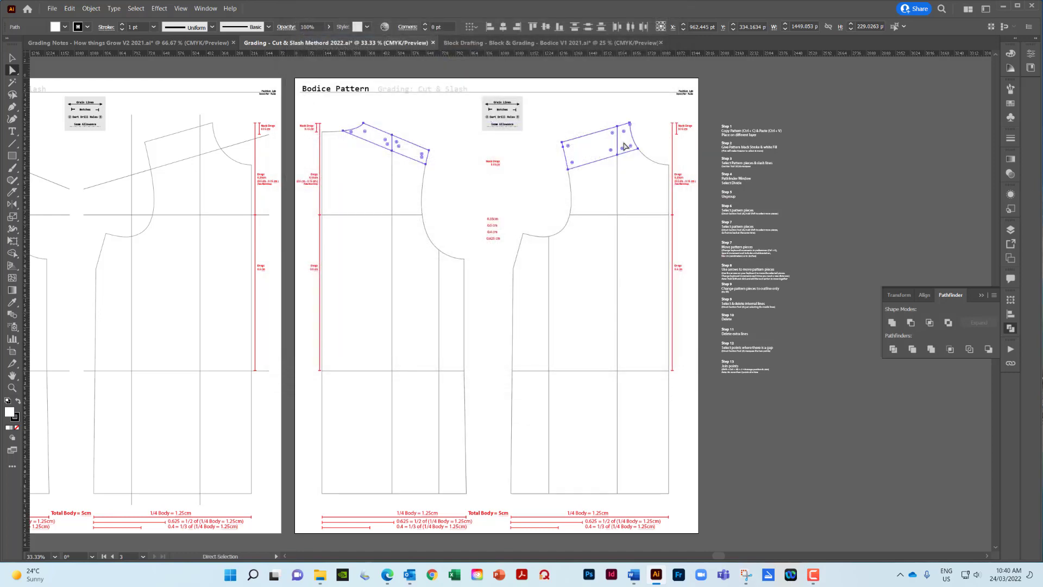
pyautogui.press('Up')
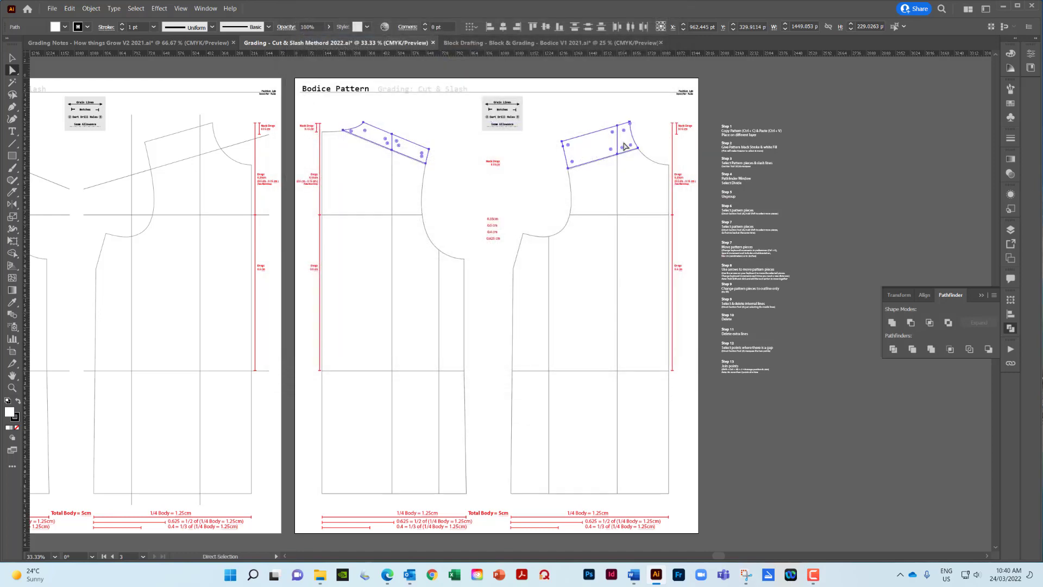
# - Add the upper chest and back sections to the shoulder selection and move them all up by a 0.35cm keyboard increment
pyautogui.keyDown('shift'); pyautogui.click(376, 172); pyautogui.keyUp('shift')
pyautogui.keyDown('shift'); pyautogui.click(401, 172); pyautogui.keyUp('shift')
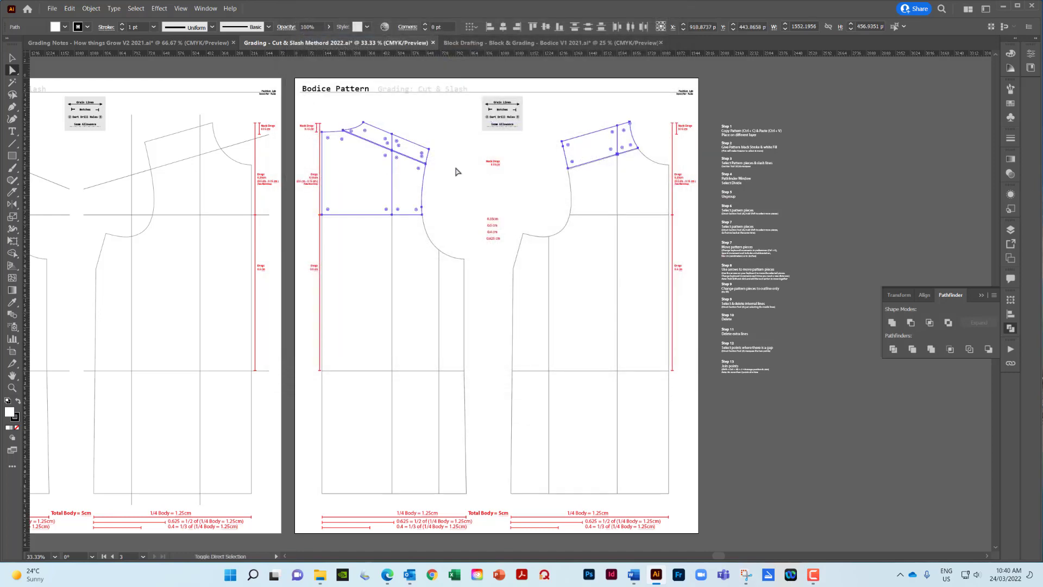
pyautogui.keyDown('shift'); pyautogui.click(619, 177); pyautogui.keyUp('shift')
pyautogui.keyDown('shift'); pyautogui.click(644, 186); pyautogui.keyUp('shift')
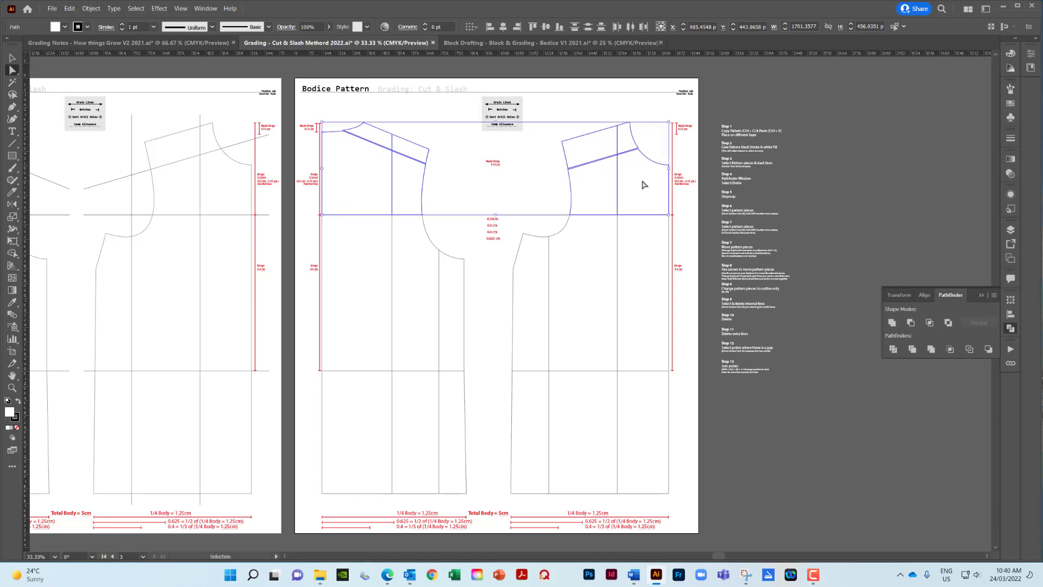
pyautogui.hotkey('ctrl', 'k')
pyautogui.write('0.35cm')
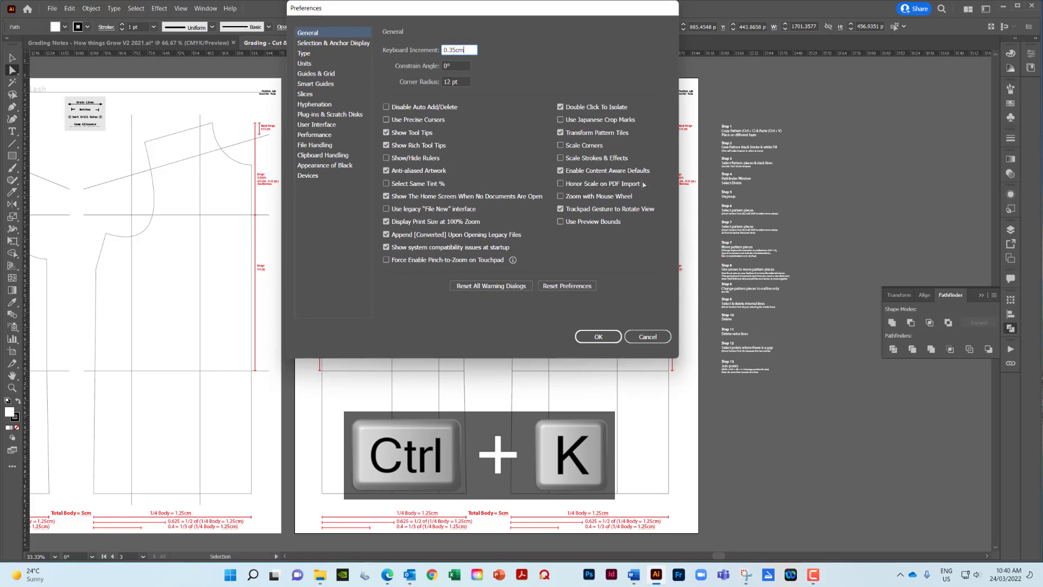
pyautogui.press('Return')
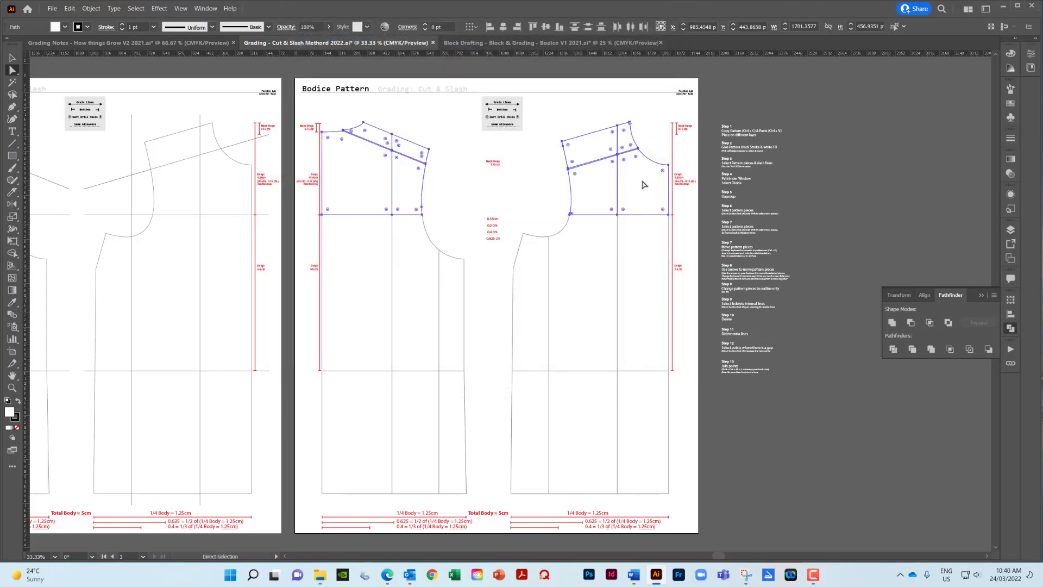
pyautogui.press('Up')
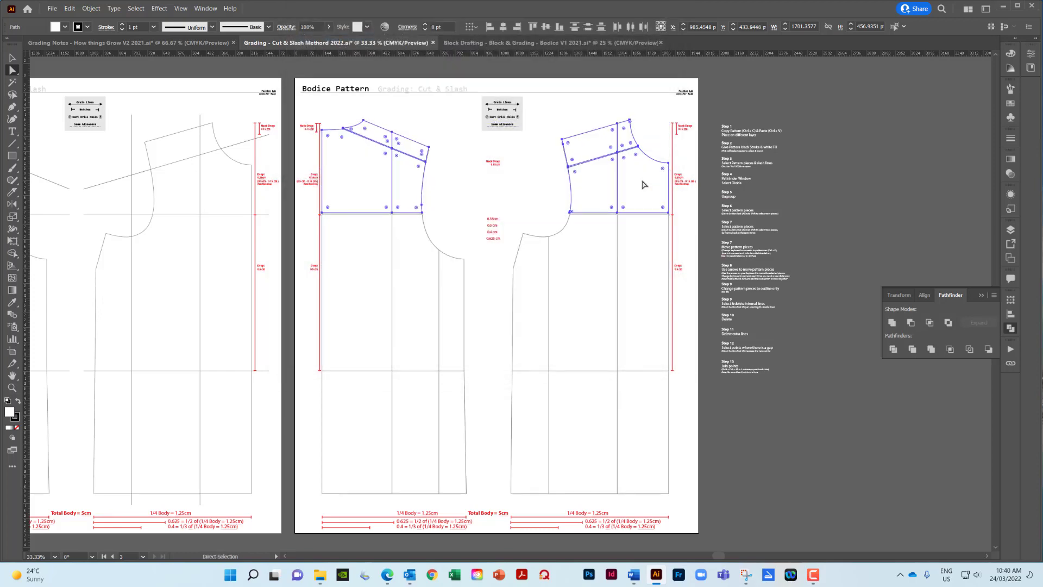
# - Add all sections between the chest and waist slash lines to the selection and move everything up by a 0.5cm keyboard increment
pyautogui.keyDown('shift'); pyautogui.click(375, 315); pyautogui.keyUp('shift')
pyautogui.keyDown('shift'); pyautogui.click(412, 315); pyautogui.keyUp('shift')
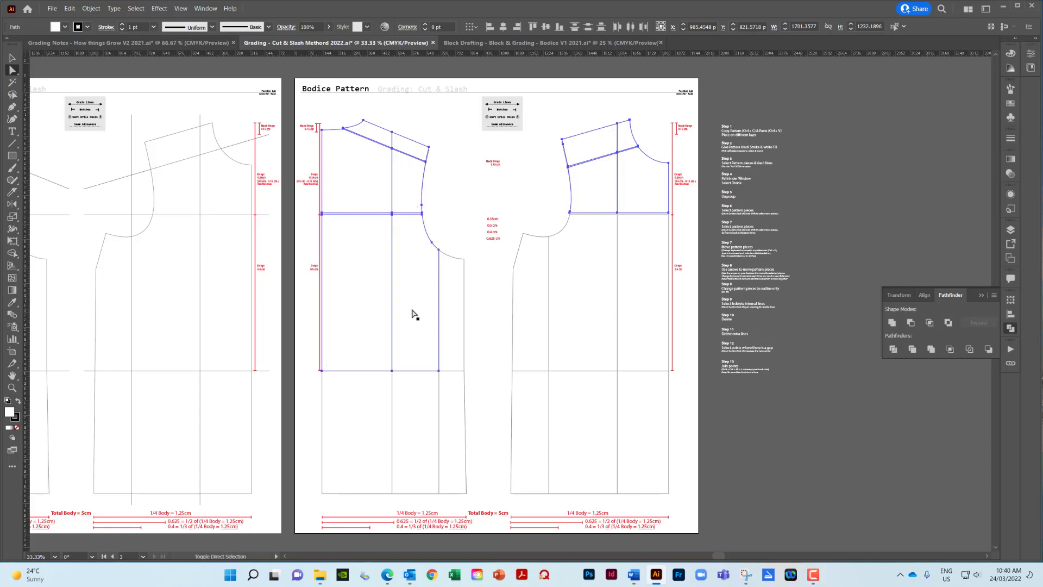
pyautogui.keyDown('shift'); pyautogui.click(457, 321); pyautogui.keyUp('shift')
pyautogui.keyDown('shift'); pyautogui.click(532, 321); pyautogui.keyUp('shift')
pyautogui.keyDown('shift'); pyautogui.click(569, 325); pyautogui.keyUp('shift')
pyautogui.keyDown('shift'); pyautogui.click(641, 329); pyautogui.keyUp('shift')
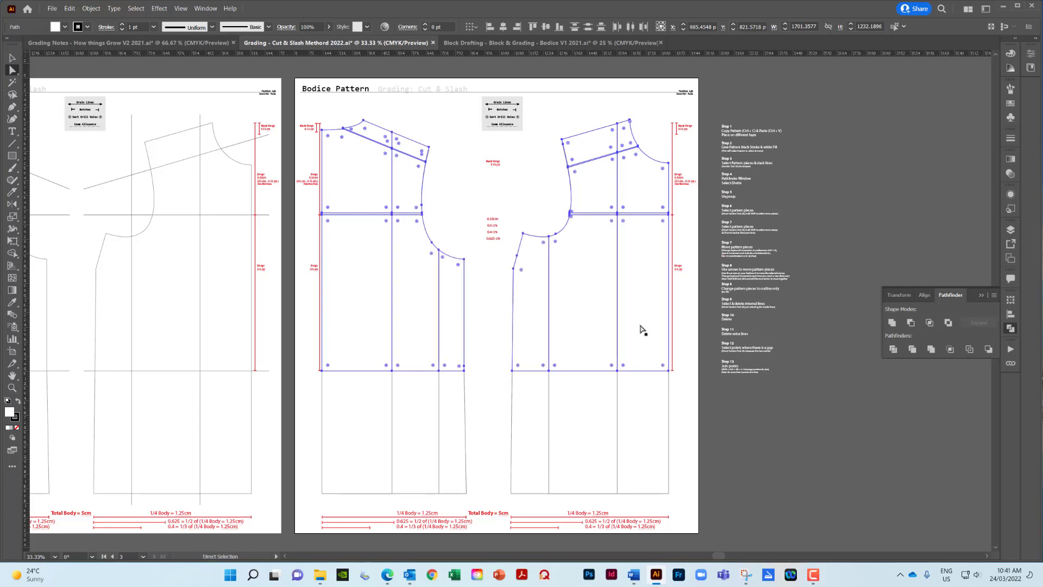
pyautogui.press('v')
pyautogui.hotkey('ctrl', 'k')
pyautogui.write('0.5cm')
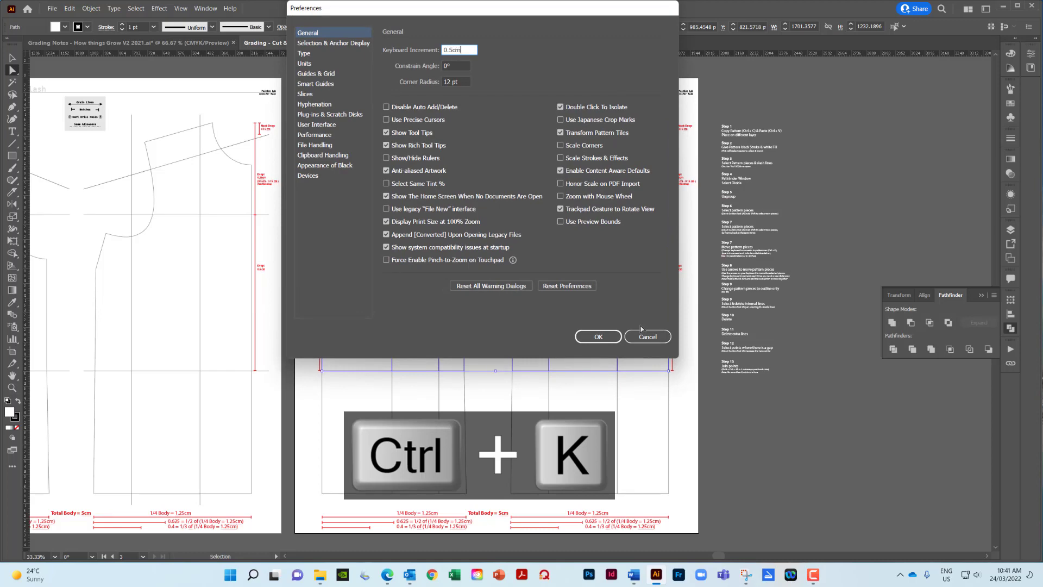
pyautogui.press('Return')
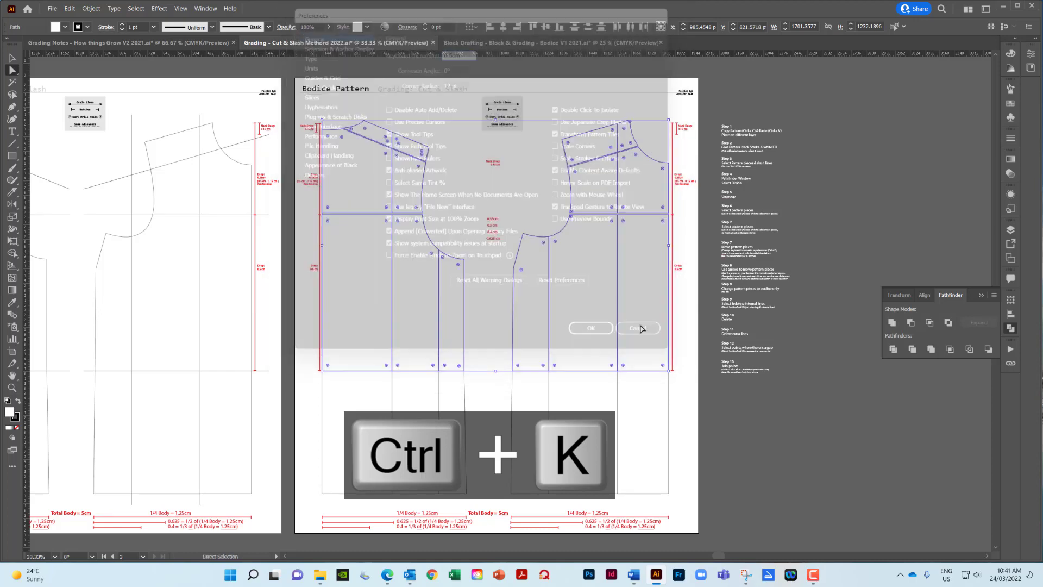
pyautogui.press('Up')
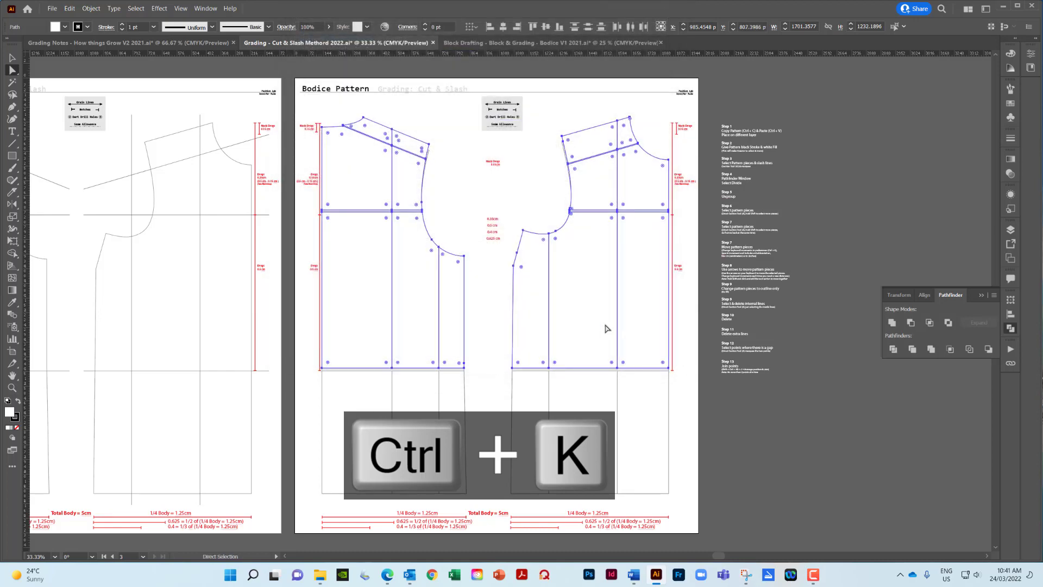
# - Move the two side-seam sections of the back bodice outward to the right by a 0.4cm keyboard increment
pyautogui.click(455, 140)
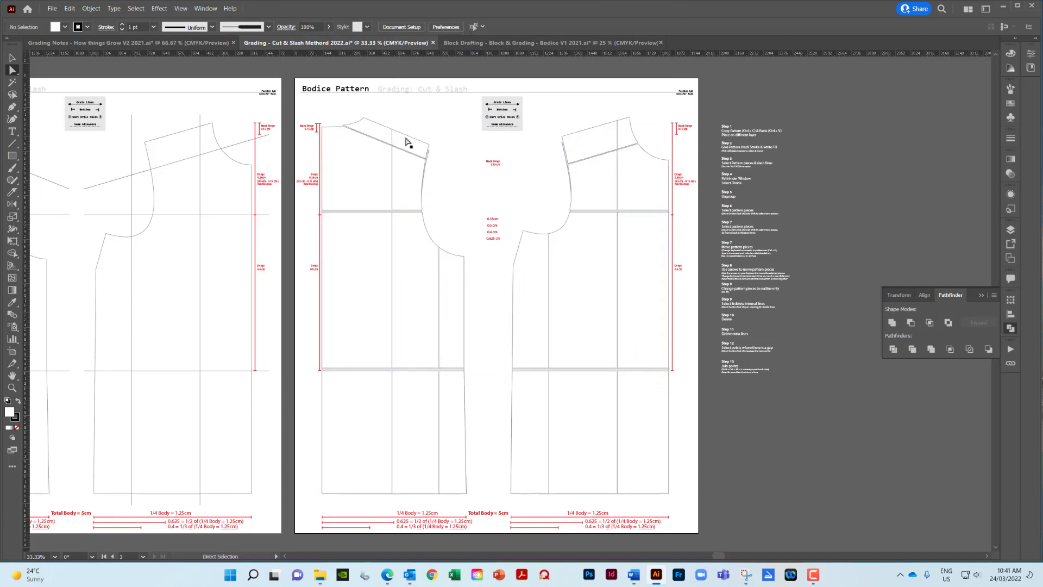
pyautogui.click(384, 138)
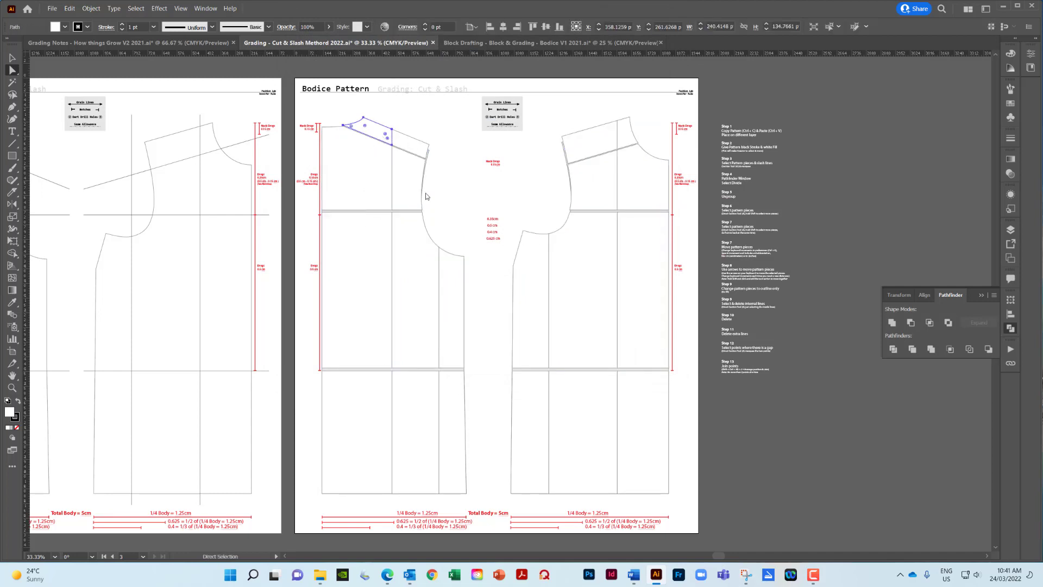
pyautogui.click(446, 305)
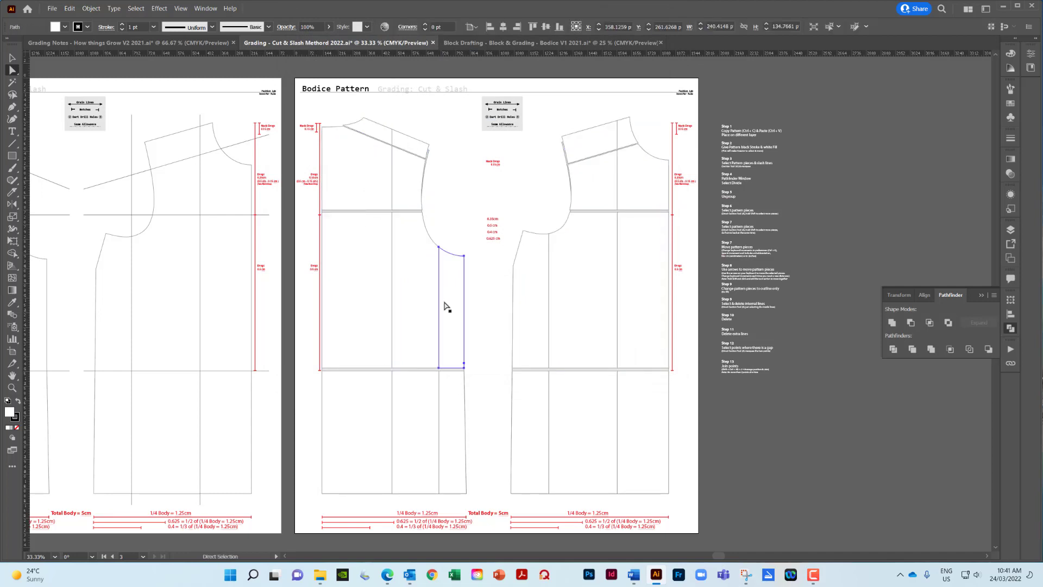
pyautogui.keyDown('shift'); pyautogui.click(454, 390); pyautogui.keyUp('shift')
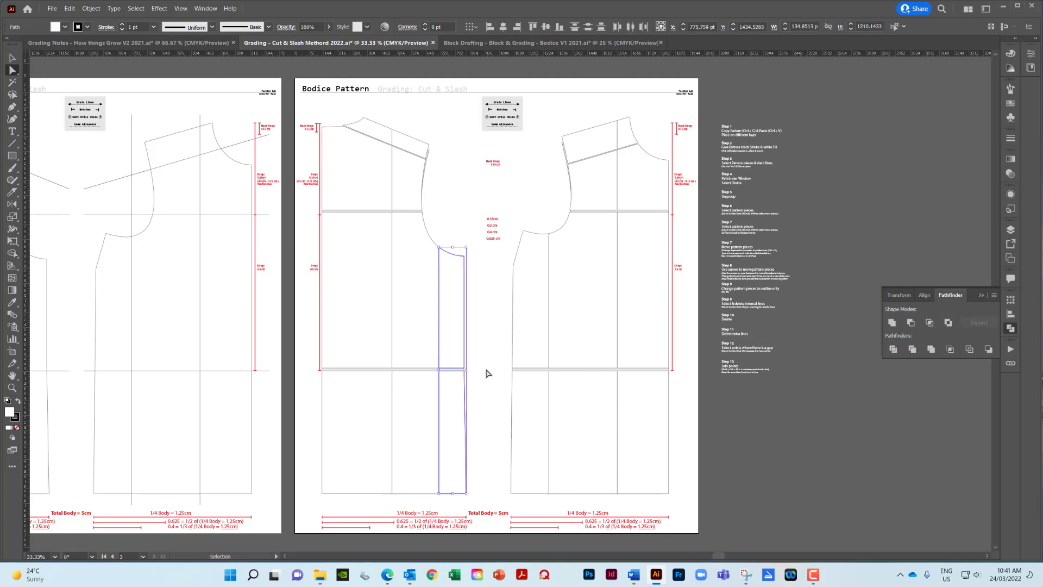
pyautogui.hotkey('ctrl', 'k')
pyautogui.write('0.')
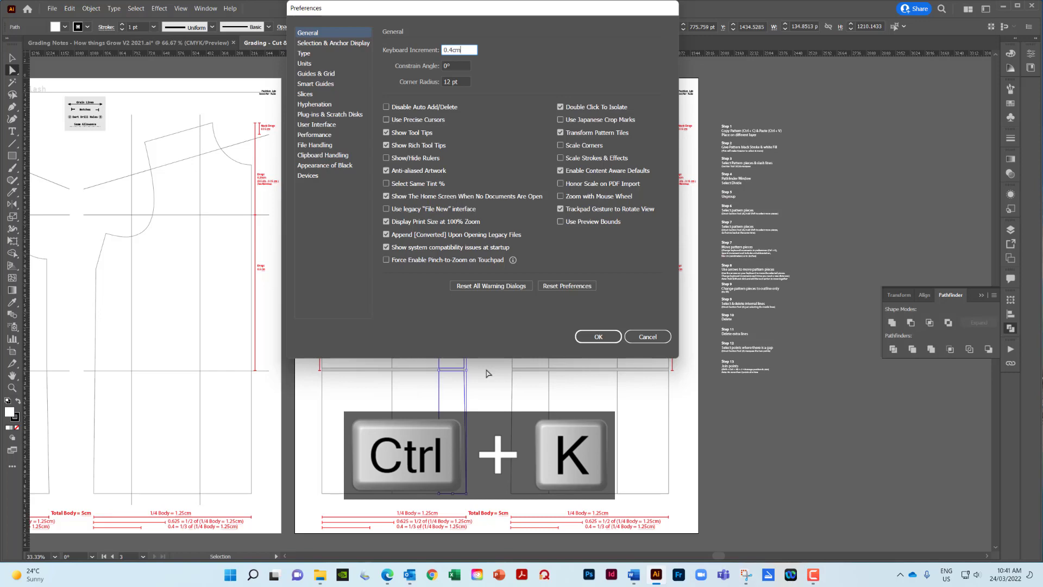
pyautogui.write('4cm')
pyautogui.press('Return')
pyautogui.press('Right')
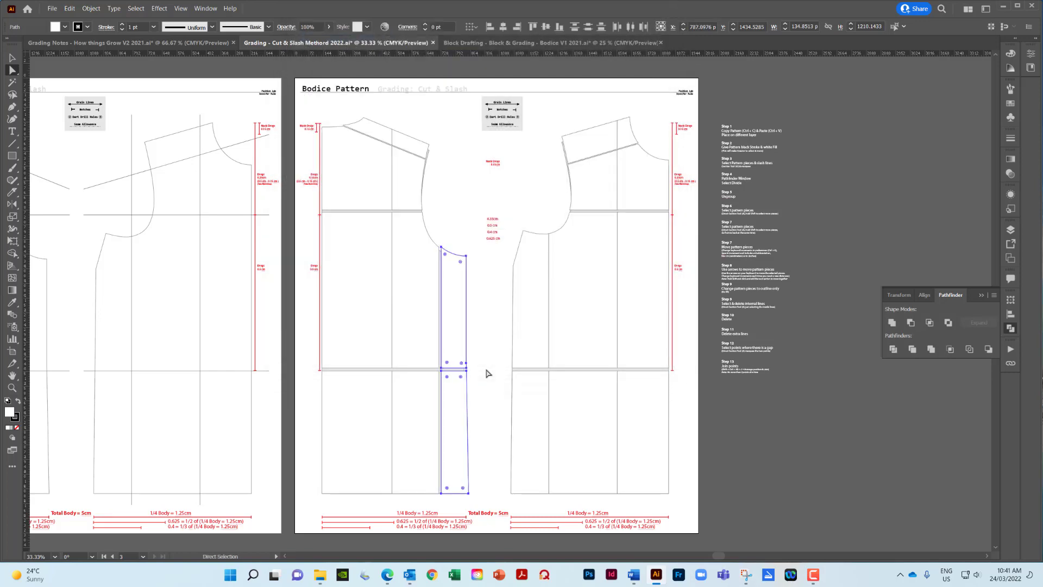
# - Shift the front bodice's side-seam sections left by the 0.4cm increment, then together with the adjoining middle and shoulder sections by another
pyautogui.click(530, 342)
pyautogui.keyDown('shift'); pyautogui.click(520, 389); pyautogui.keyUp('shift')
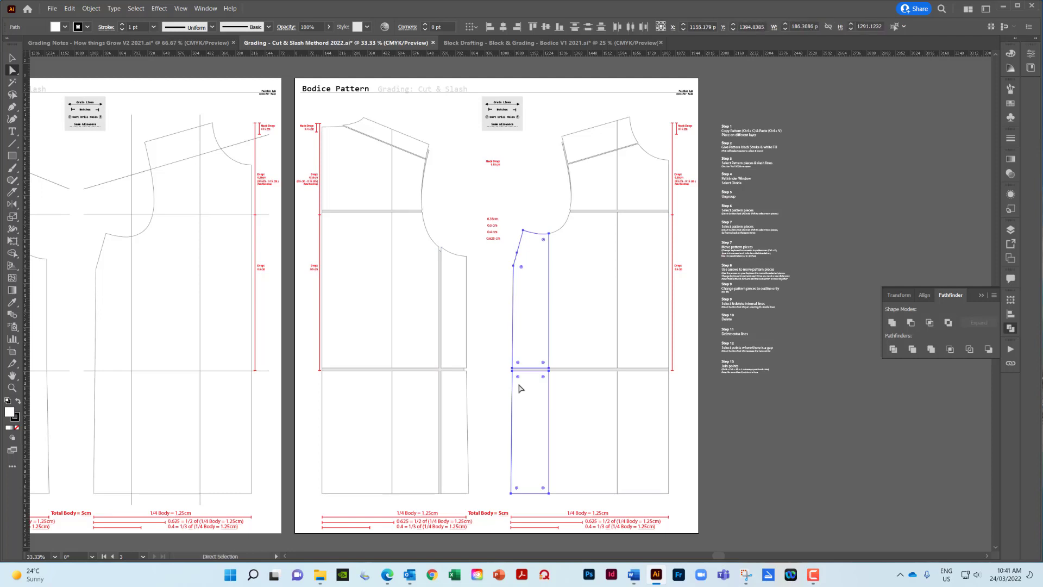
pyautogui.keyDown('shift'); pyautogui.click(561, 334); pyautogui.keyUp('shift')
pyautogui.keyDown('shift'); pyautogui.click(578, 439); pyautogui.keyUp('shift')
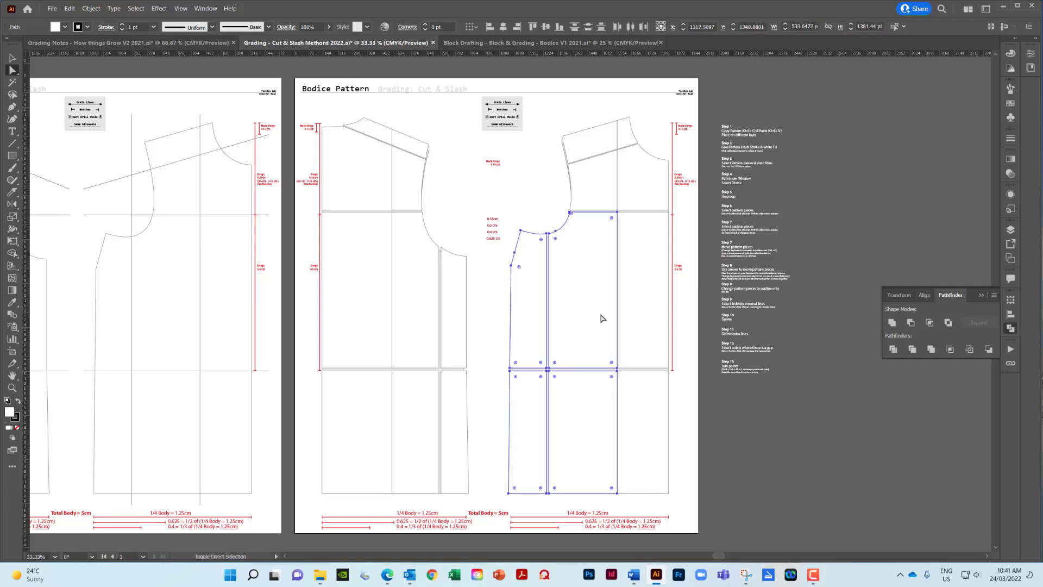
pyautogui.keyDown('shift'); pyautogui.click(607, 174); pyautogui.keyUp('shift')
pyautogui.keyDown('shift'); pyautogui.click(598, 146); pyautogui.keyUp('shift')
pyautogui.press('Left')
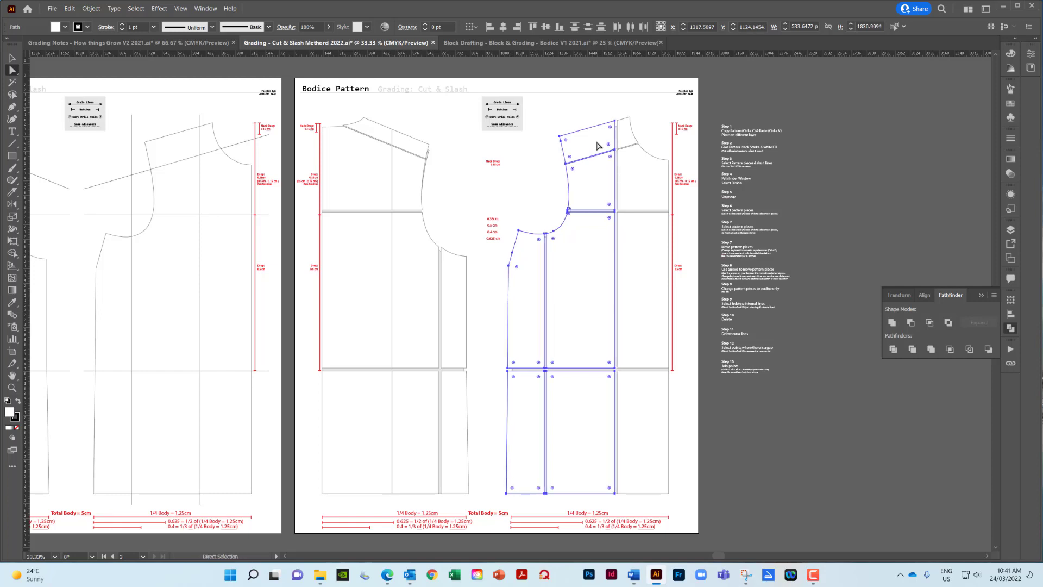
# - Select the back bodice's side-seam, middle and shoulder sections and shift them together to the right by the 0.4cm increment
pyautogui.click(465, 303)
pyautogui.keyDown('shift'); pyautogui.click(458, 400); pyautogui.keyUp('shift')
pyautogui.keyDown('shift'); pyautogui.click(420, 400); pyautogui.keyUp('shift')
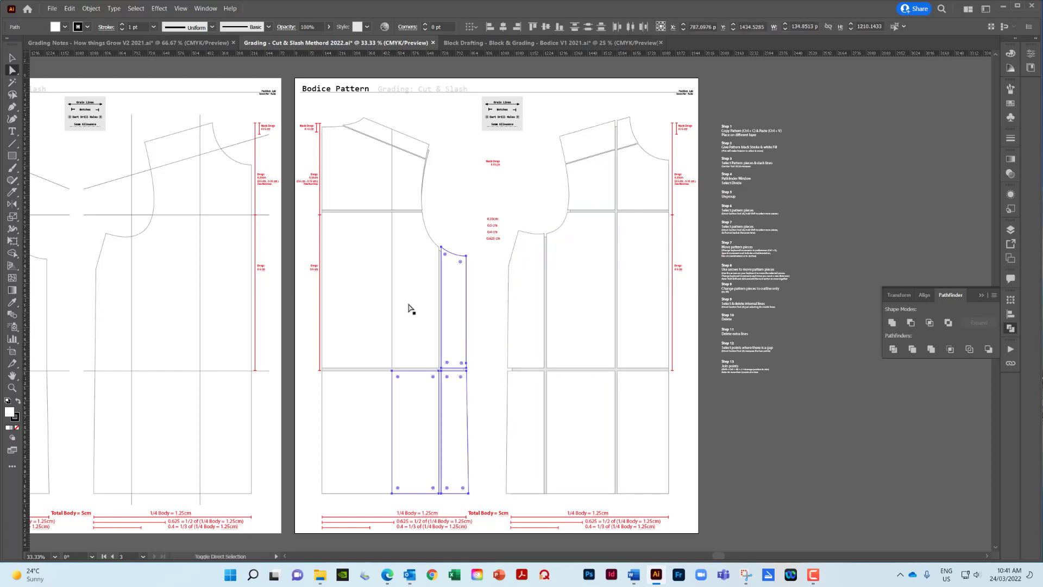
pyautogui.keyDown('shift'); pyautogui.click(411, 308); pyautogui.keyUp('shift')
pyautogui.keyDown('shift'); pyautogui.click(411, 170); pyautogui.keyUp('shift')
pyautogui.keyDown('shift'); pyautogui.click(419, 152); pyautogui.keyUp('shift')
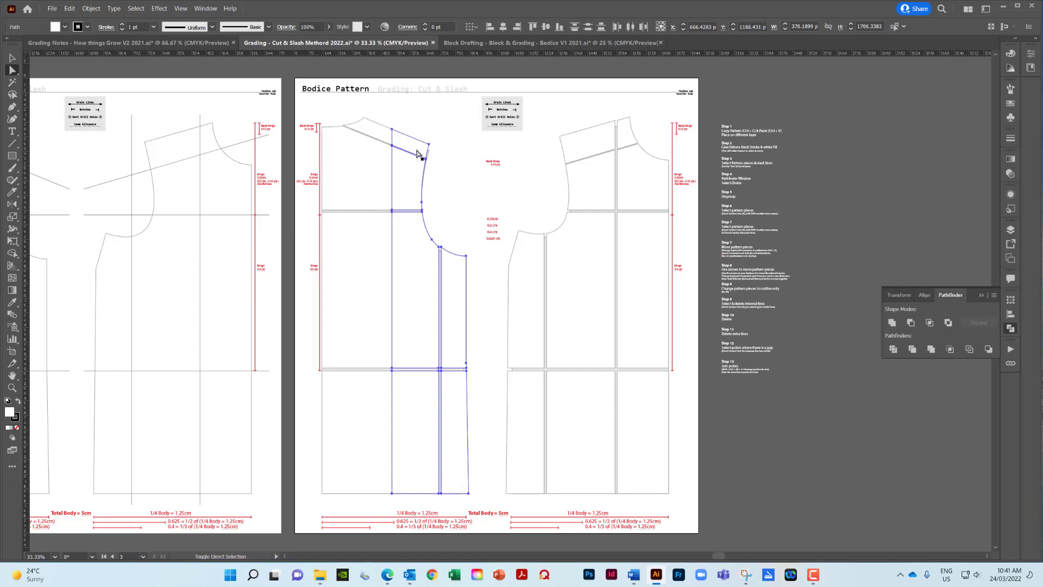
pyautogui.press('Right')
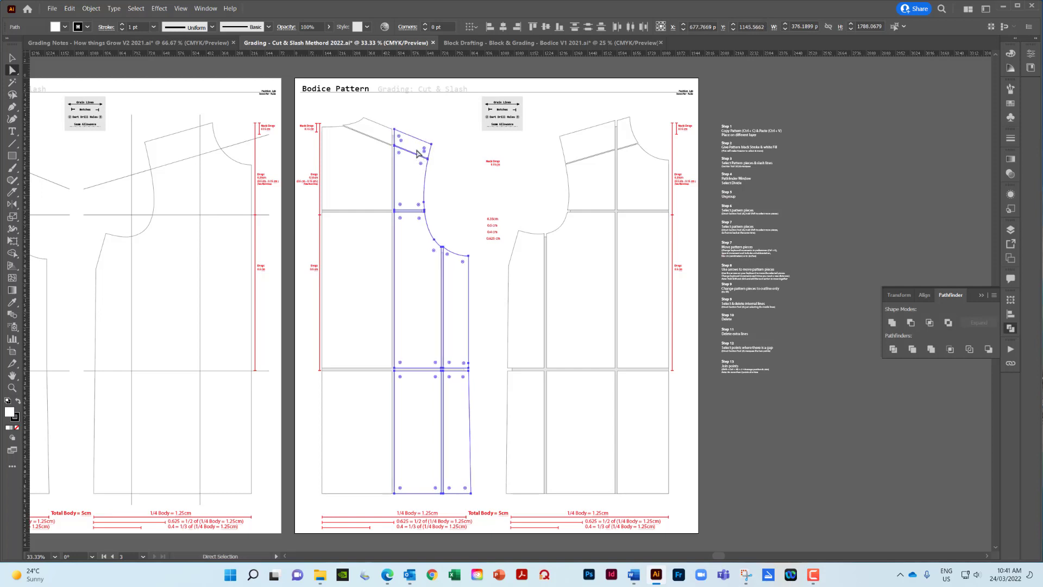
pyautogui.click(462, 155)
# - Select all sections of the back and front bodice and remove their fill so only outlines remain
pyautogui.press('v')
pyautogui.click(421, 286)
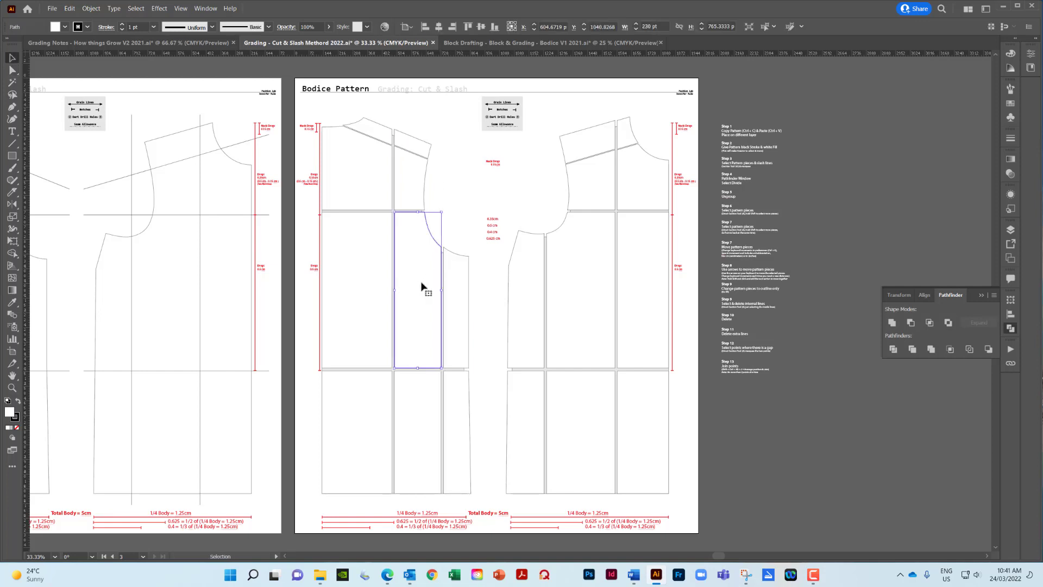
pyautogui.moveTo(337, 109); pyautogui.dragTo(678, 498)
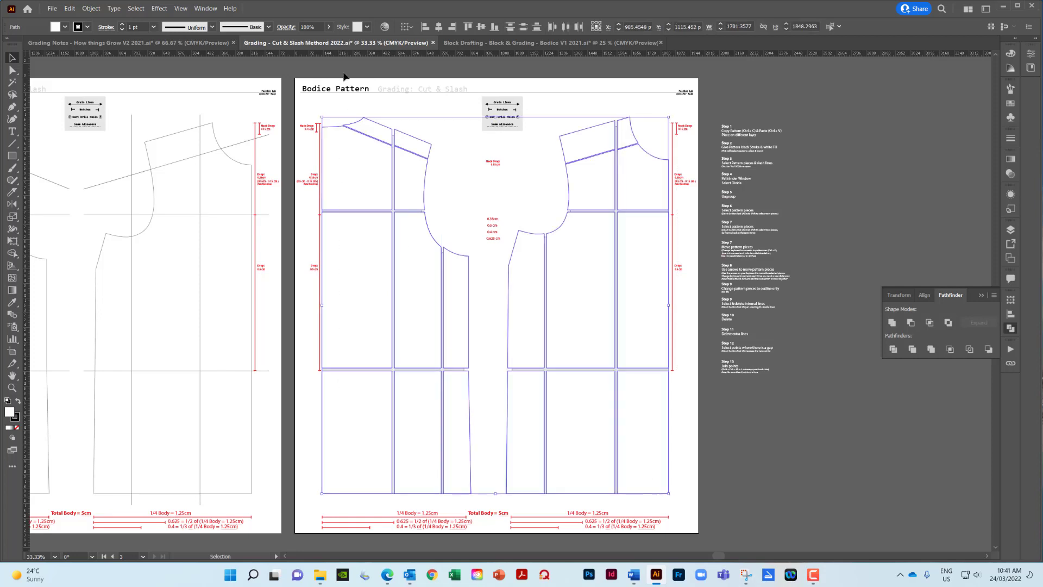
pyautogui.click(16, 429)
pyautogui.press('a')
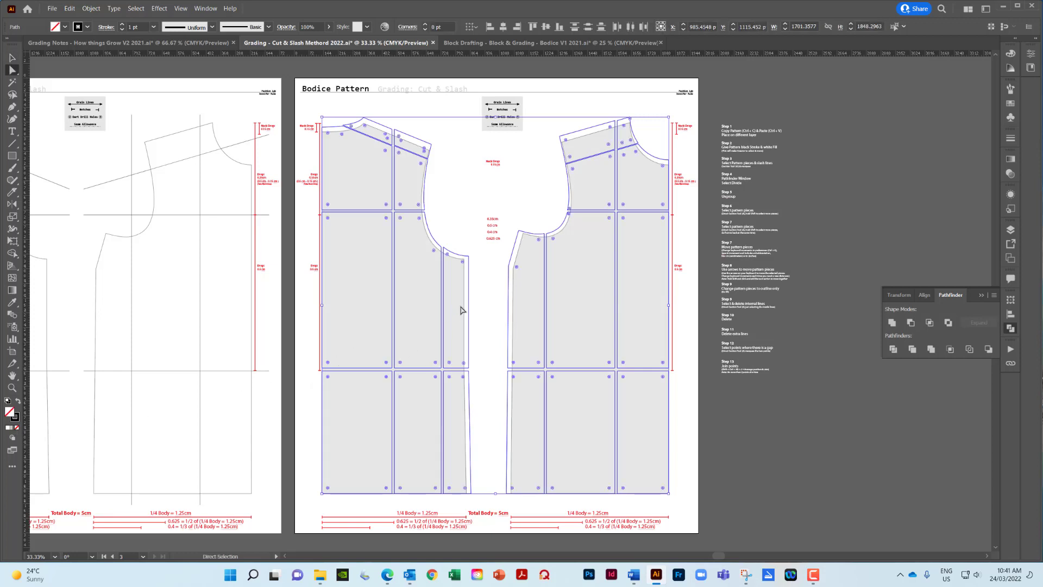
pyautogui.click(484, 266)
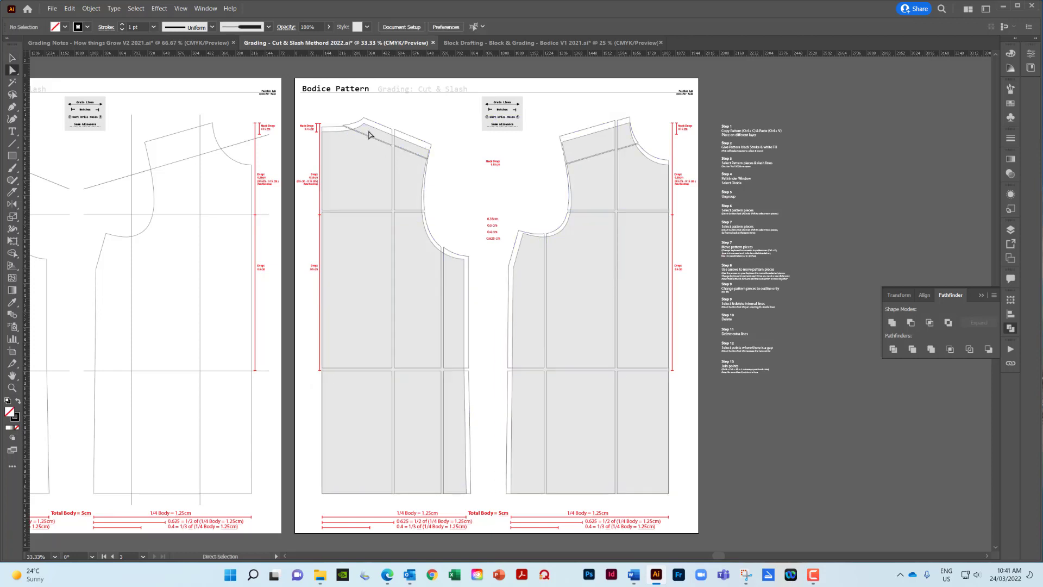
# - Delete the internal slash lines of the back bodice by selecting the points where its sections meet
pyautogui.moveTo(376, 249); pyautogui.dragTo(397, 478)
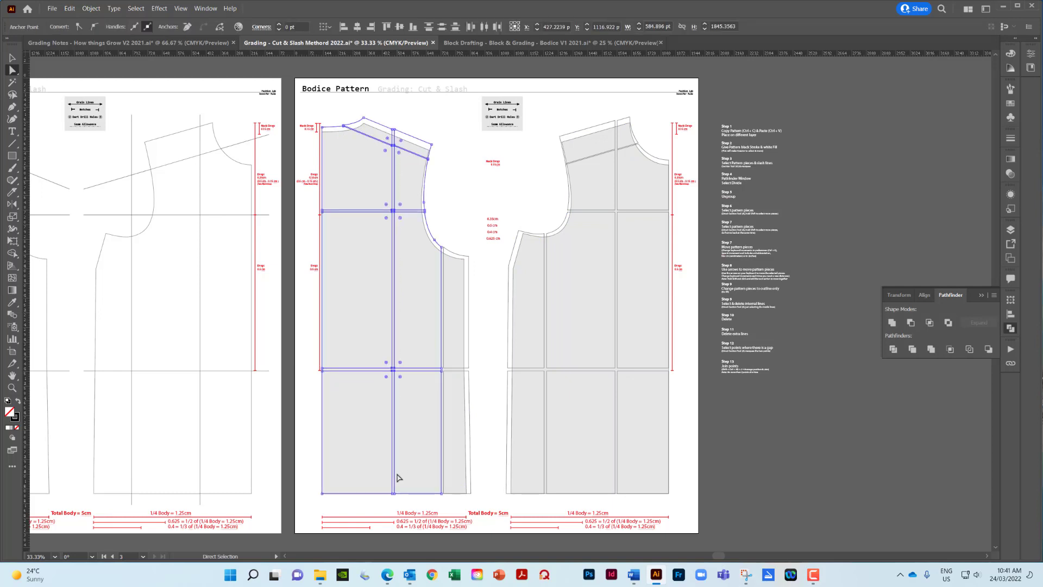
pyautogui.press('Delete')
pyautogui.click(413, 341)
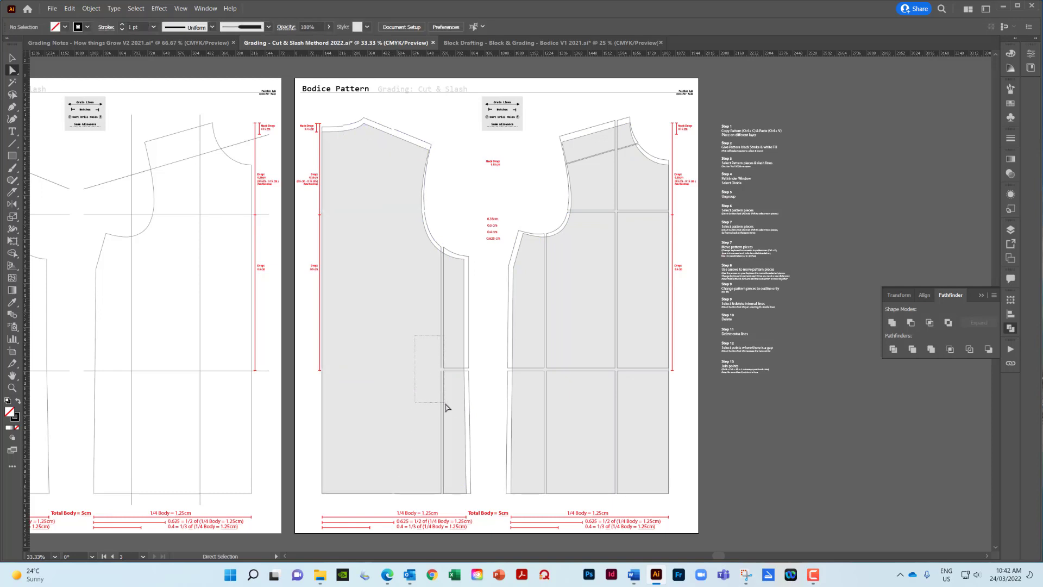
pyautogui.moveTo(445, 408); pyautogui.dragTo(448, 410)
# - Delete the internal slash lines of the front bodice, including those crossing the chest and shoulder
pyautogui.moveTo(535, 328); pyautogui.dragTo(629, 427)
pyautogui.press('Delete')
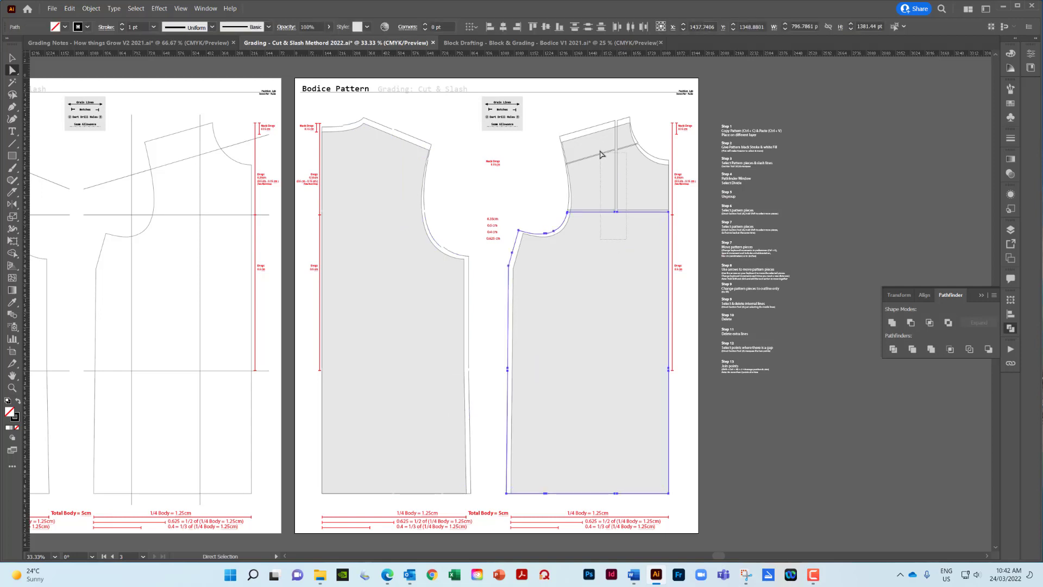
pyautogui.moveTo(601, 154); pyautogui.dragTo(598, 151)
pyautogui.press('Delete')
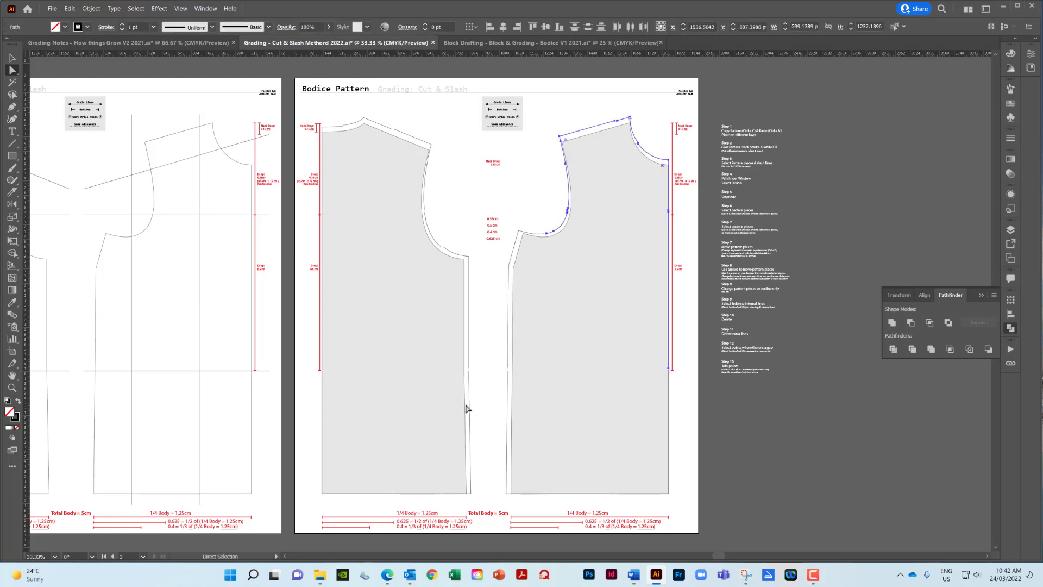
# - Delete the stray line segments left along the hems, the centre back and the centre front
pyautogui.click(471, 406)
pyautogui.moveTo(465, 361); pyautogui.dragTo(461, 382)
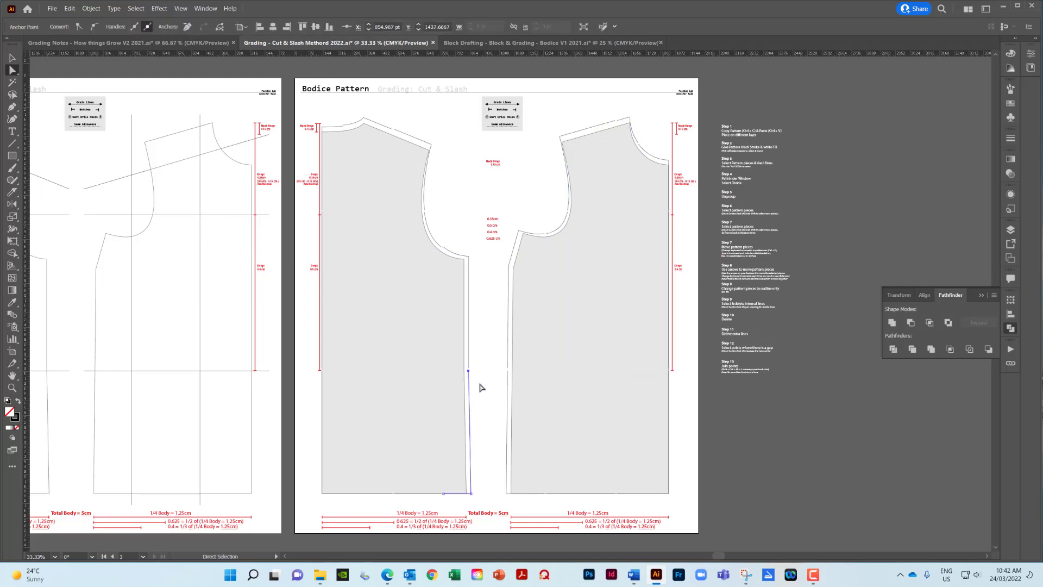
pyautogui.click(412, 495)
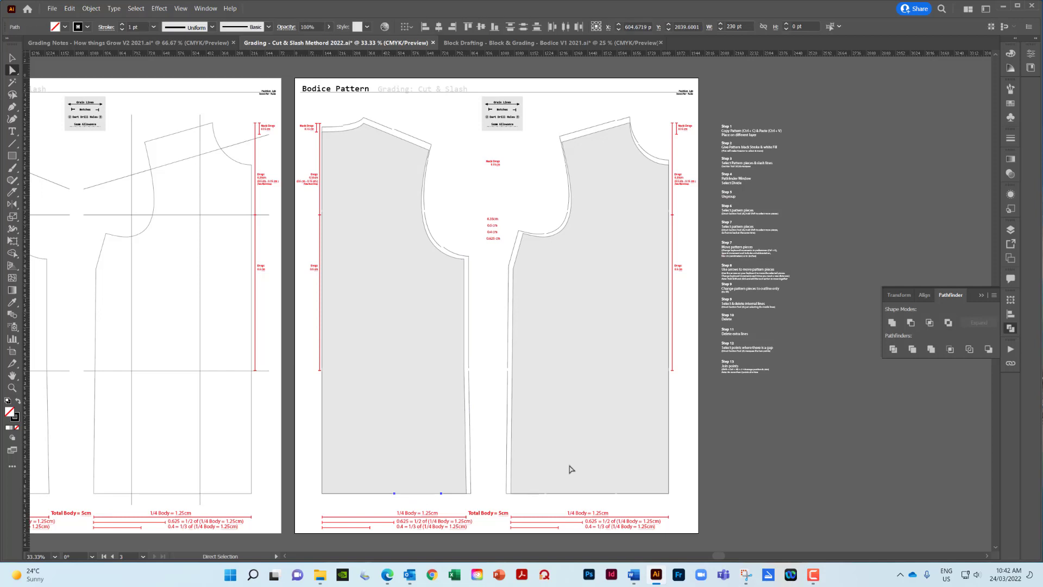
pyautogui.moveTo(587, 489); pyautogui.dragTo(576, 508)
pyautogui.moveTo(323, 333); pyautogui.dragTo(296, 332)
pyautogui.press('Delete')
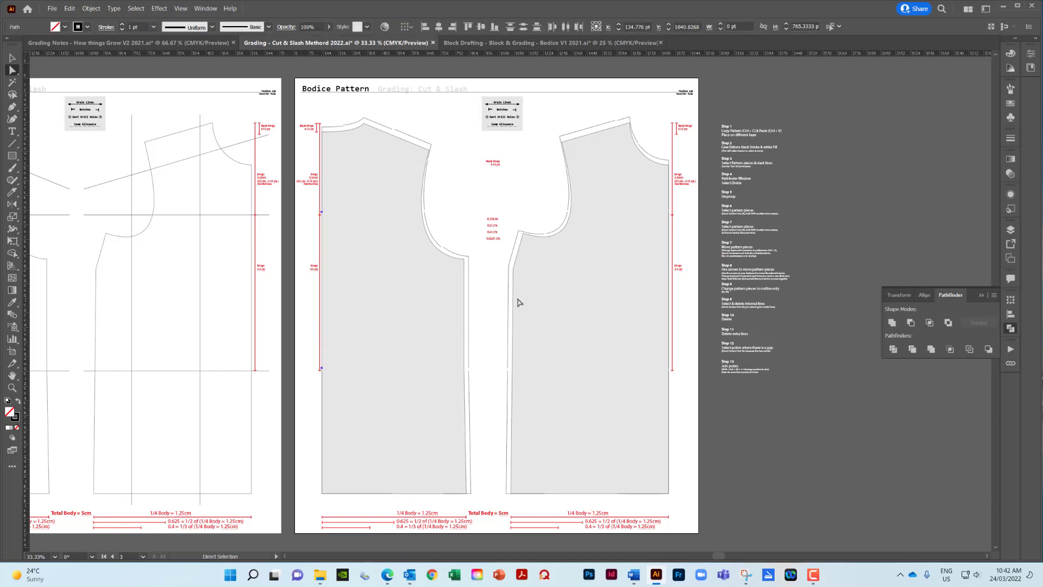
pyautogui.moveTo(643, 295); pyautogui.dragTo(713, 305)
pyautogui.press('Delete')
pyautogui.click(713, 308)
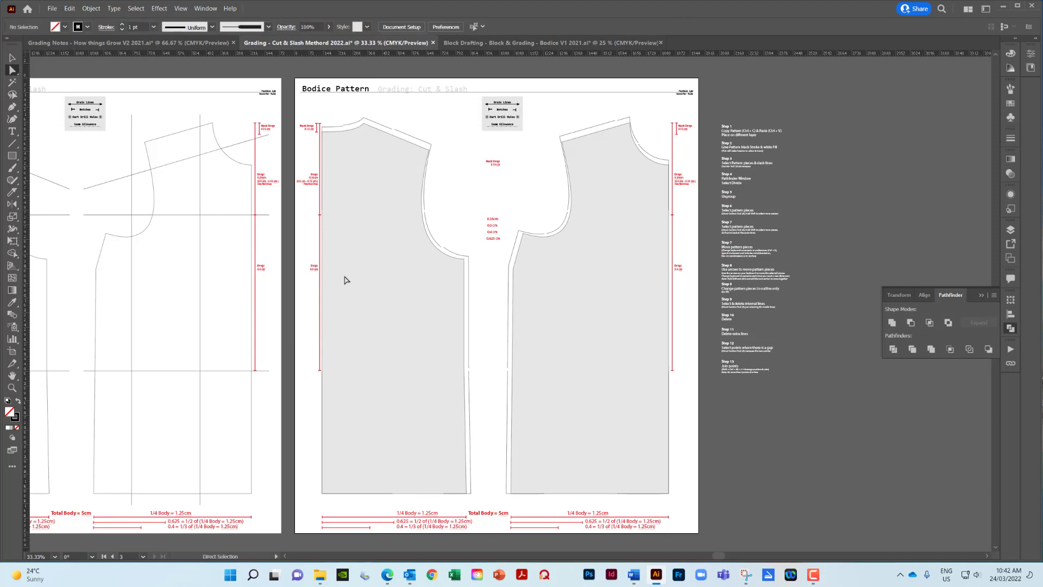
# - Try to join the centre back's open end points by selecting the whole edge area at once
pyautogui.click(321, 210)
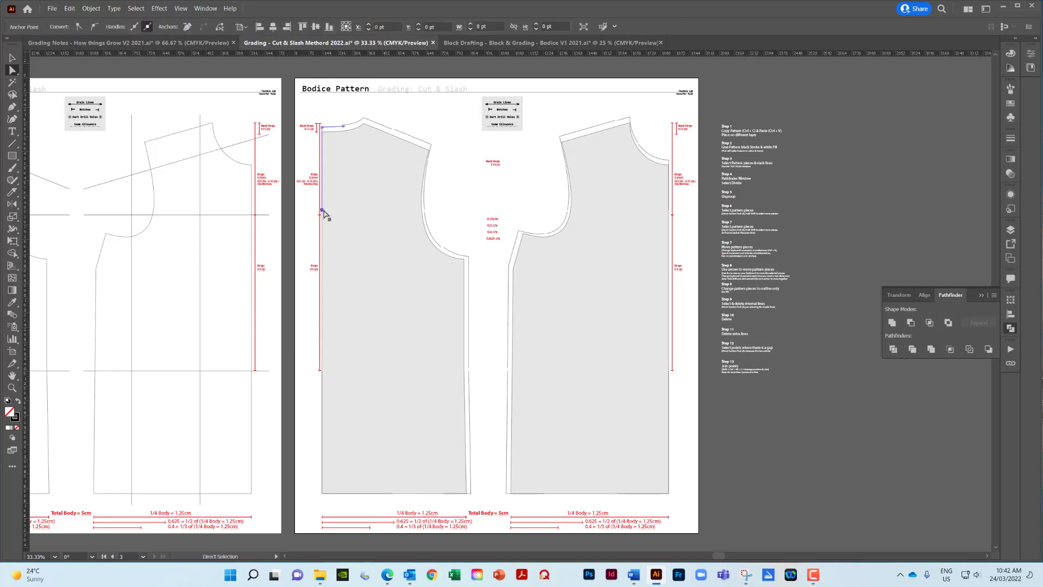
pyautogui.click(346, 243)
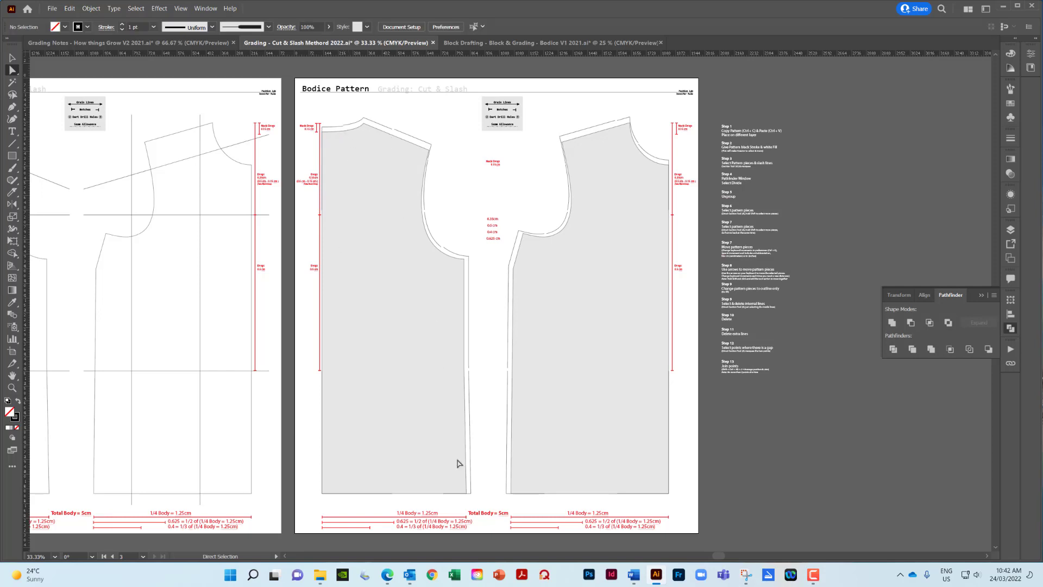
pyautogui.scroll(-2, 419, 433)
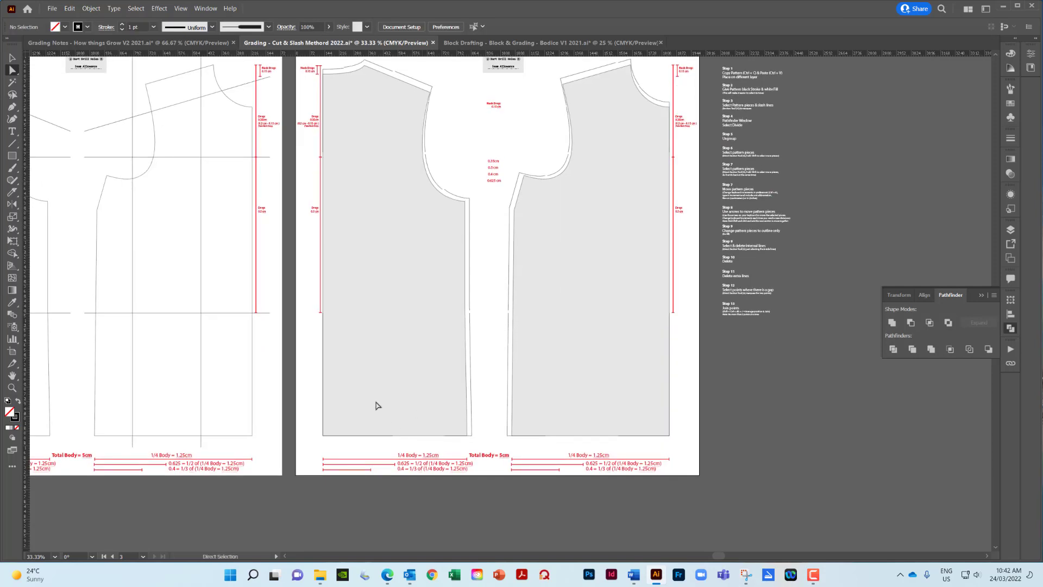
pyautogui.moveTo(337, 349); pyautogui.dragTo(273, 143)
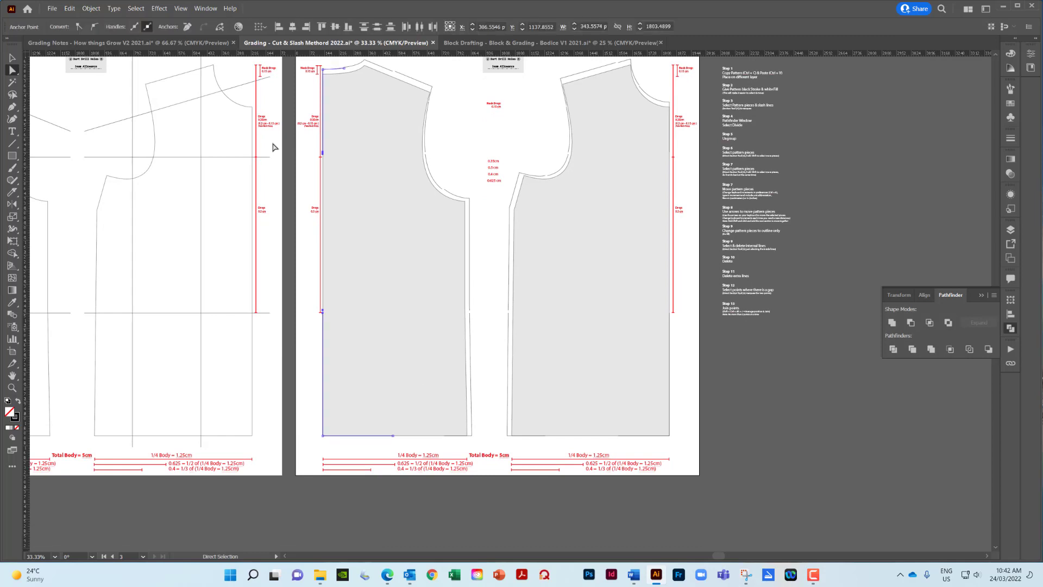
pyautogui.hotkey('ctrl', 'j')
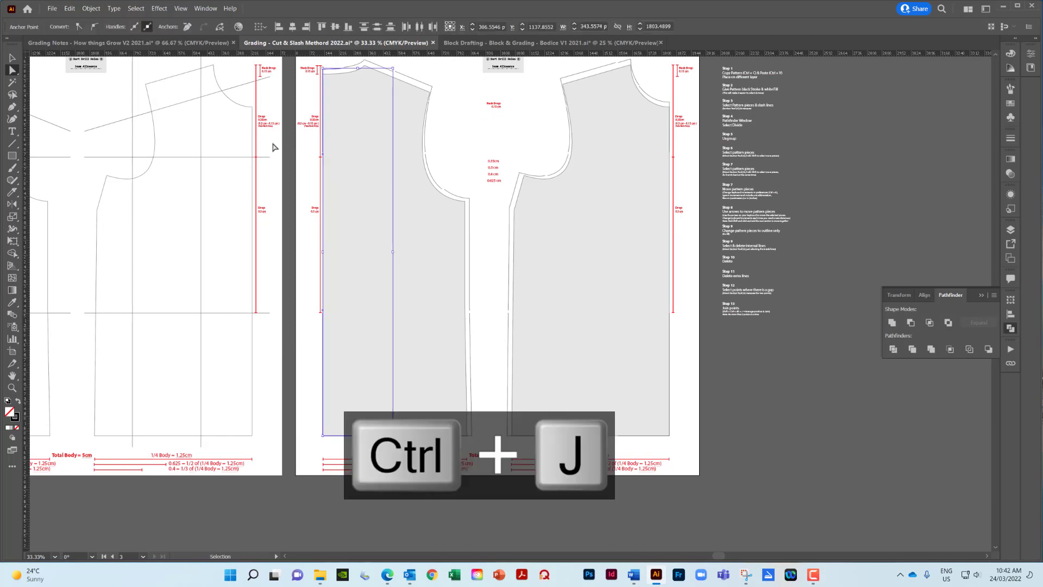
pyautogui.click(620, 303)
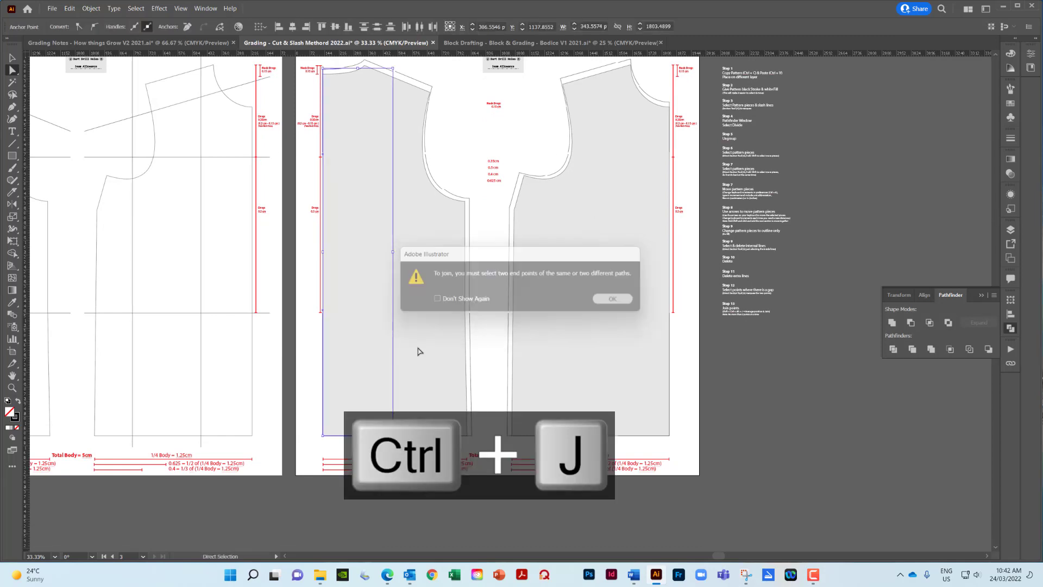
# - Select the two open end points along the centre back line and join them
pyautogui.click(348, 356)
pyautogui.click(322, 314)
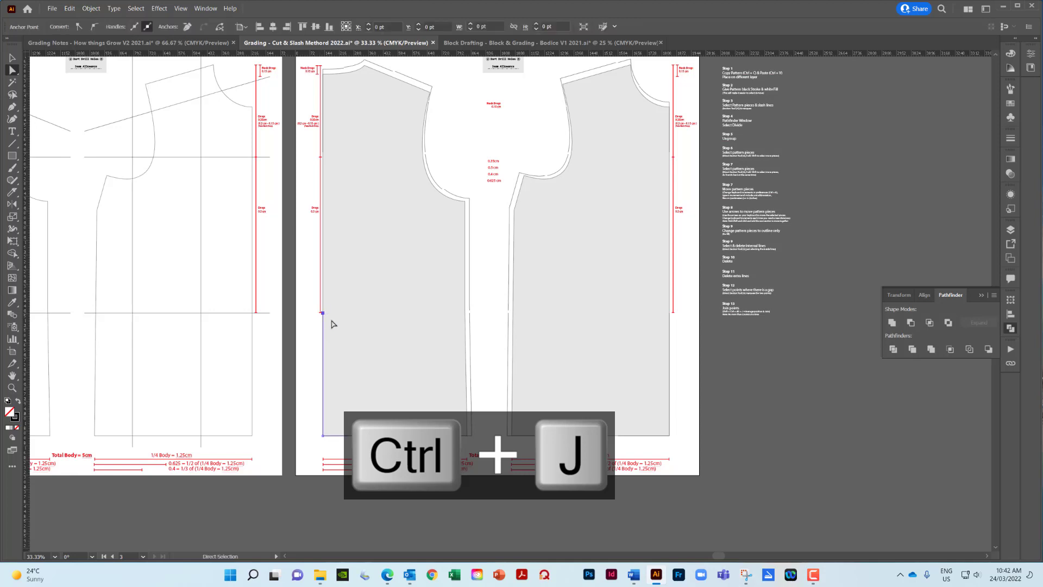
pyautogui.keyDown('shift'); pyautogui.click(323, 154); pyautogui.keyUp('shift')
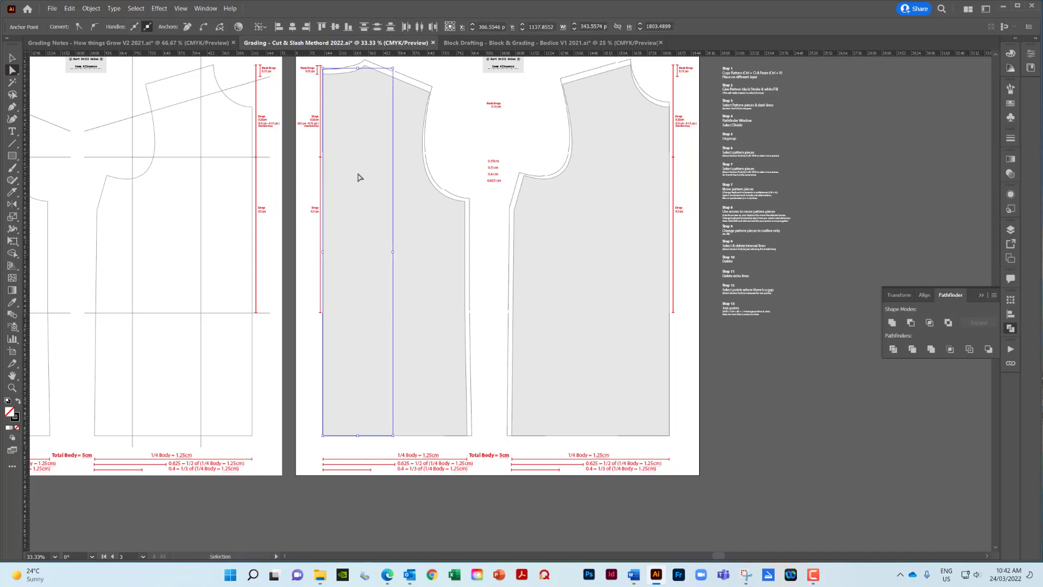
pyautogui.hotkey('ctrl', 'j')
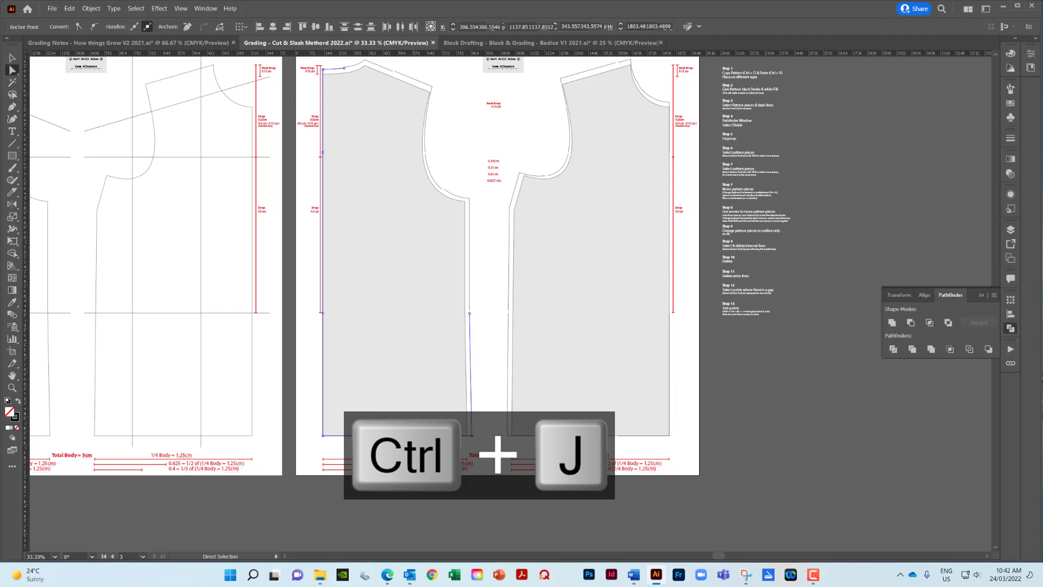
# - Try to join the back bodice's centre back path to its lower side-seam path, with all their points selected
pyautogui.press('v')
pyautogui.hotkey('ctrl', 'j')
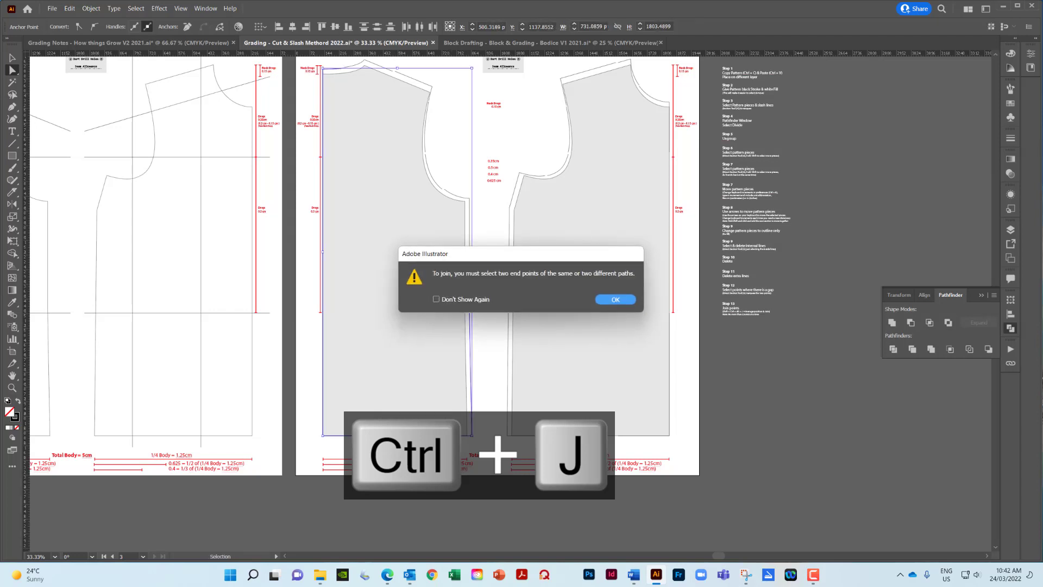
pyautogui.click(616, 300)
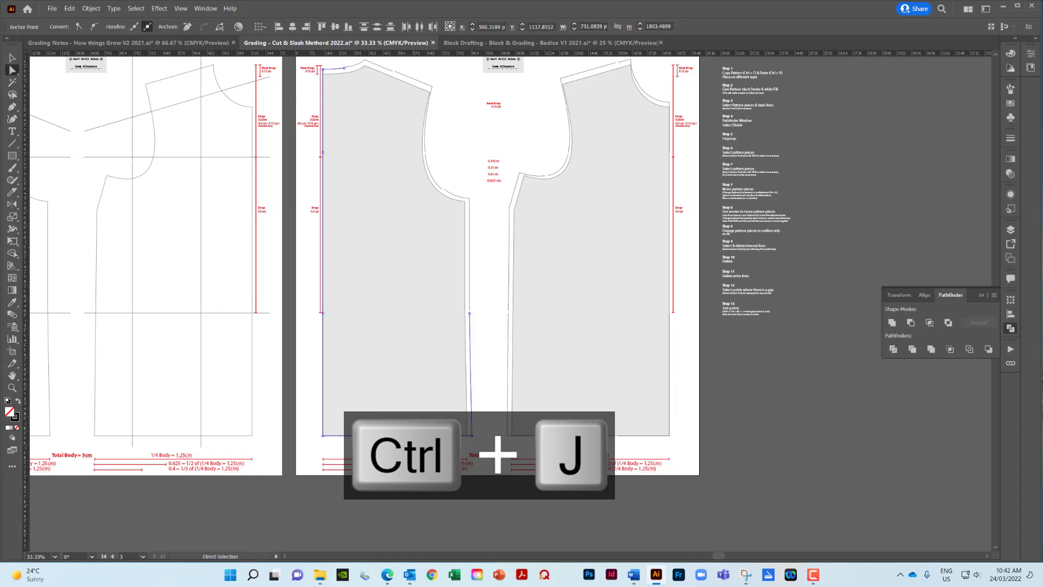
pyautogui.hotkey('ctrl', 'shift', 'a')
# - Join the open end points across the hem gaps of the back bodice and the front bodice
pyautogui.click(393, 436)
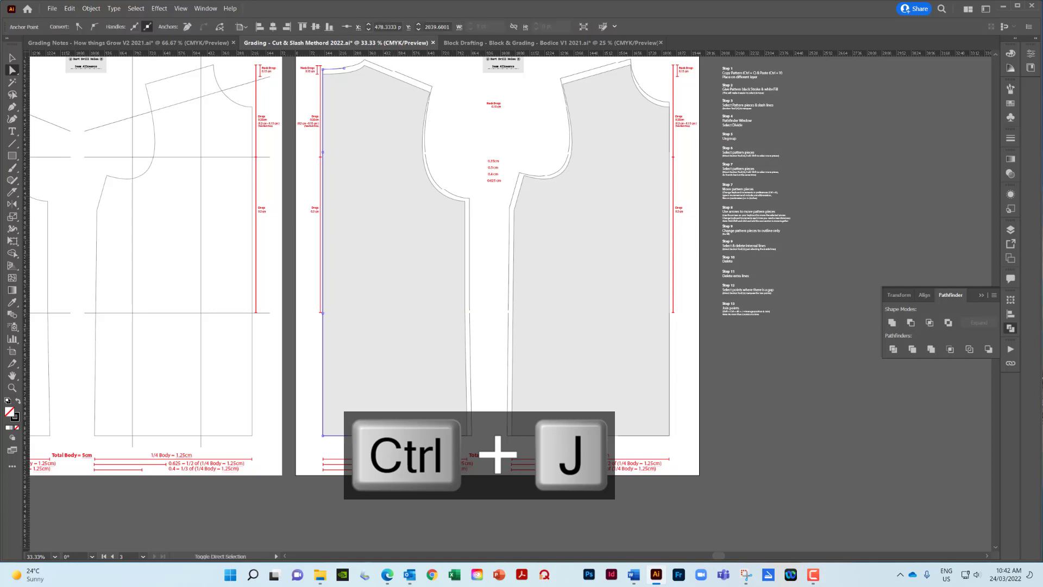
pyautogui.keyDown('shift'); pyautogui.click(444, 436); pyautogui.keyUp('shift')
pyautogui.hotkey('ctrl', 'j')
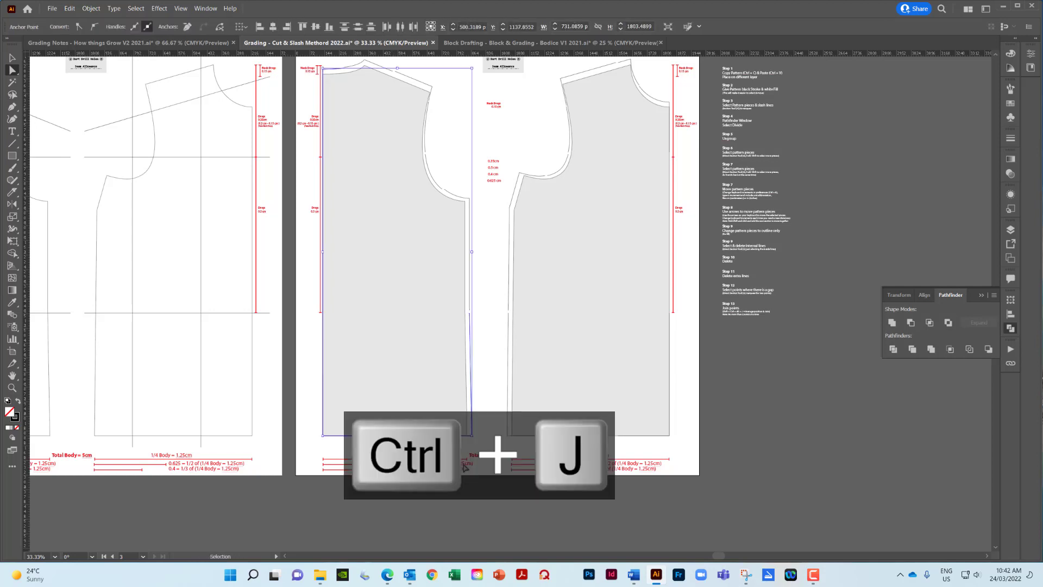
pyautogui.click(545, 435)
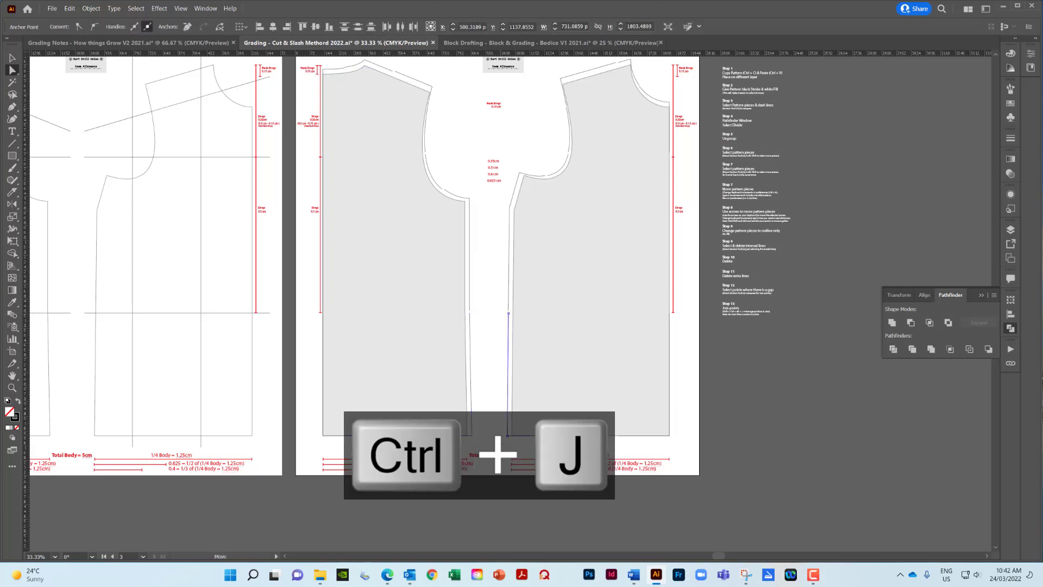
pyautogui.keyDown('shift'); pyautogui.click(620, 436); pyautogui.keyUp('shift')
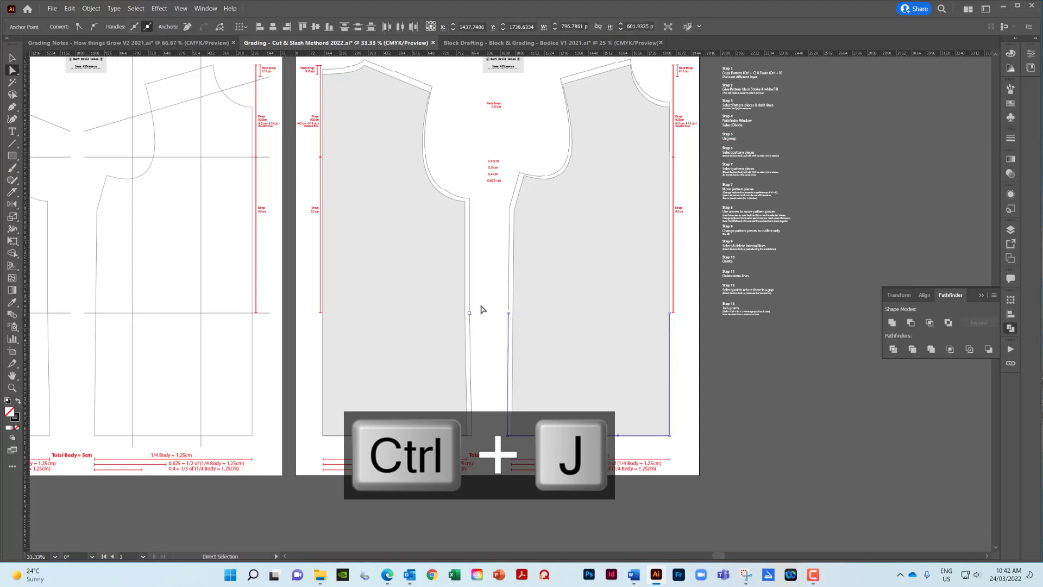
# - Select the two end points at the waist gap of the back bodice's side seam, then average and join them
pyautogui.moveTo(488, 289); pyautogui.dragTo(461, 372)
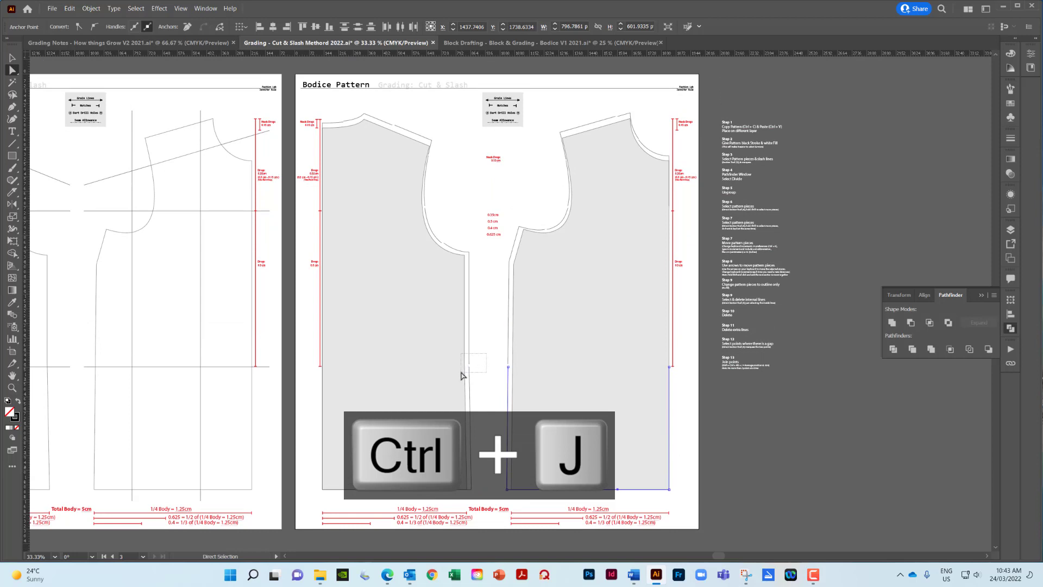
pyautogui.hotkey('ctrl', 'j')
pyautogui.click(480, 369)
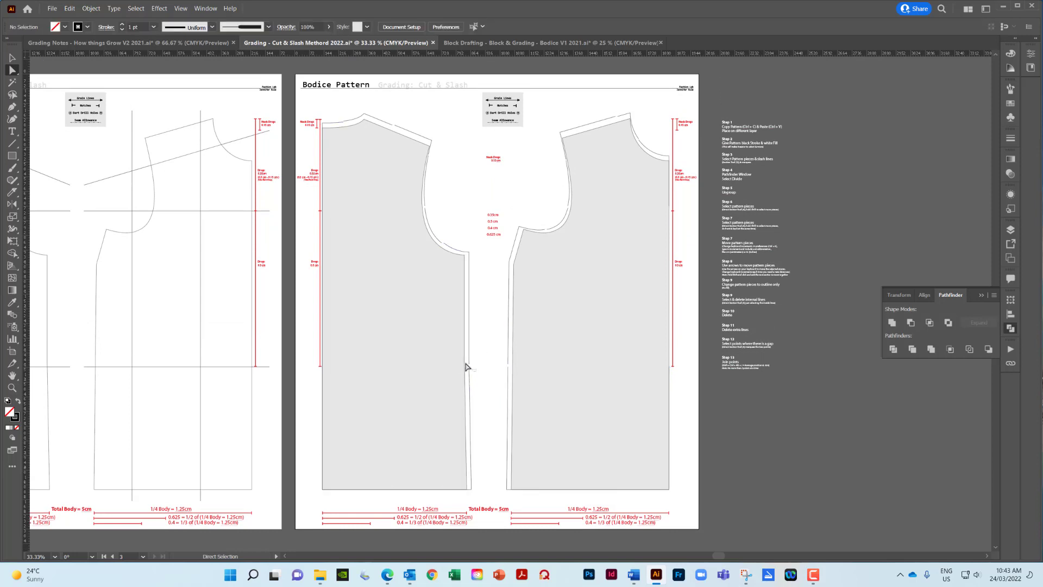
pyautogui.hotkey('ctrl', 'shift', 'alt', 'j')
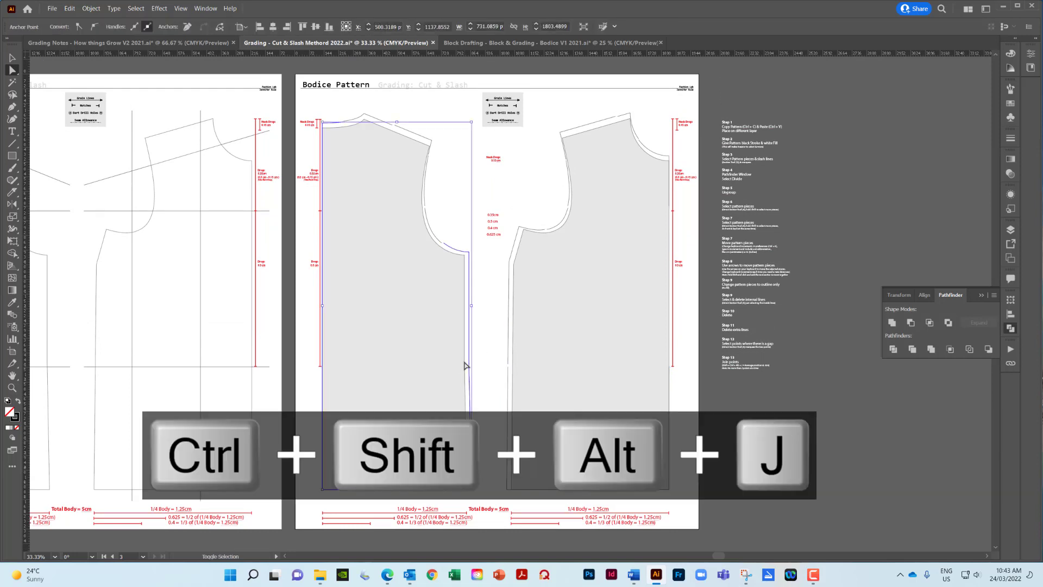
# - Average and join the end points at the waist gap of the front bodice's side seam
pyautogui.click(507, 382)
pyautogui.click(505, 387)
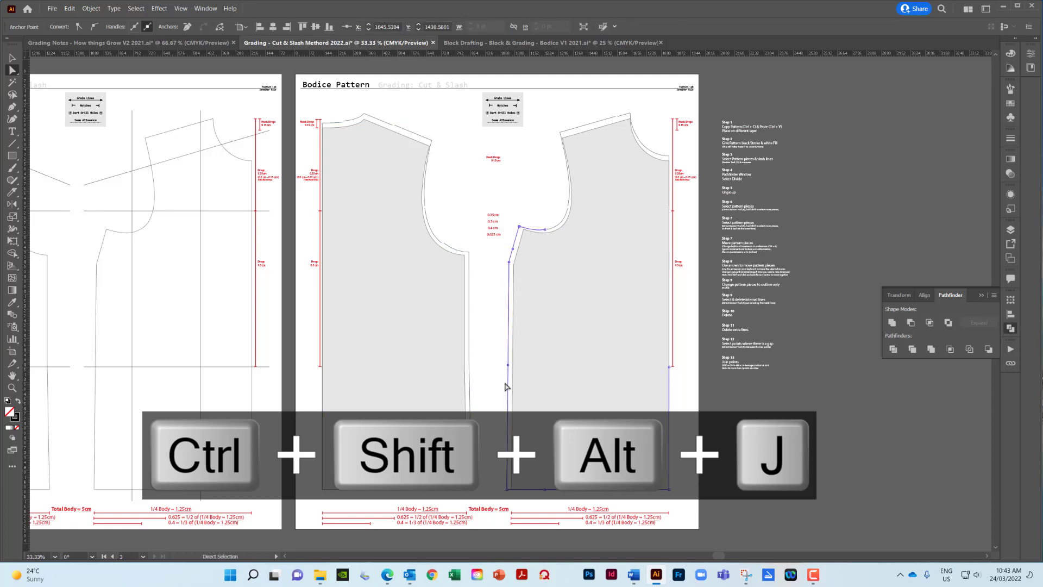
pyautogui.press('v')
pyautogui.hotkey('ctrl', '=')
pyautogui.hotkey('ctrl', '=')
pyautogui.hotkey('ctrl', '=')
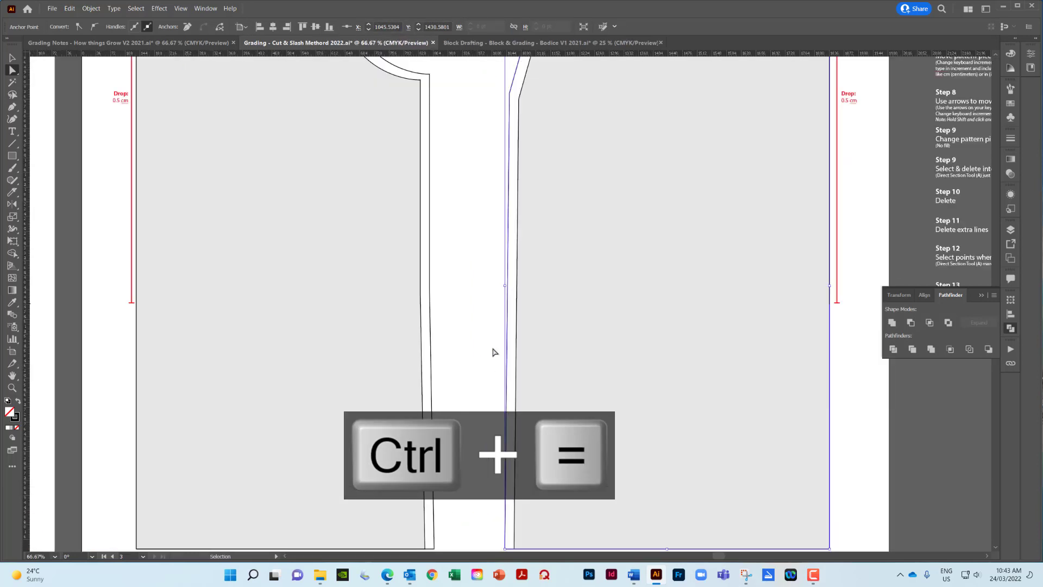
# - Average and join the end points at the lower and middle gaps in the back bodice's armhole curve
pyautogui.moveTo(409, 132); pyautogui.dragTo(460, 461)
pyautogui.moveTo(459, 338); pyautogui.dragTo(508, 470)
pyautogui.moveTo(426, 379); pyautogui.dragTo(403, 400)
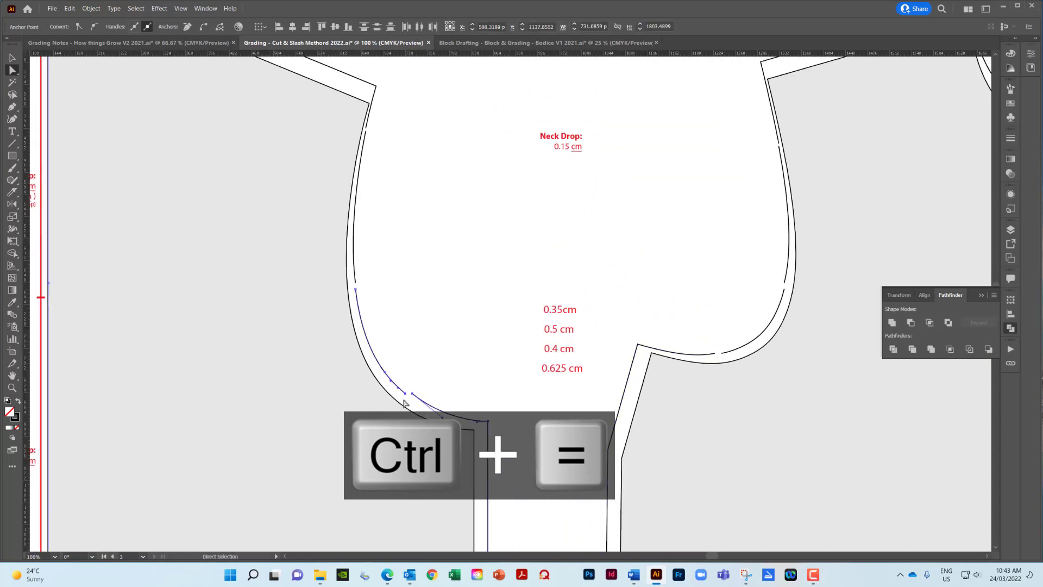
pyautogui.hotkey('ctrl', 'shift', 'alt', 'j')
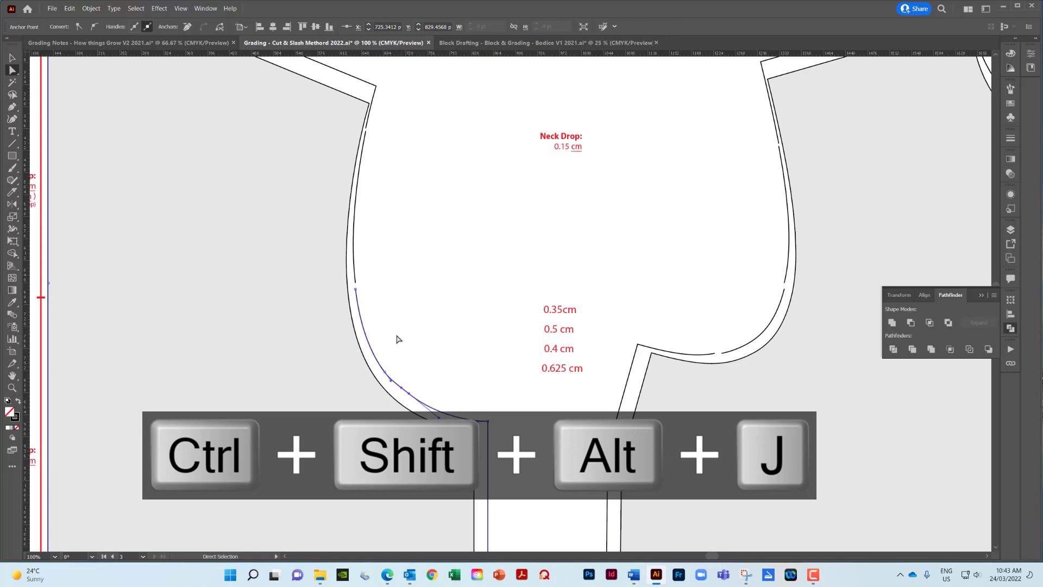
pyautogui.keyDown('ctrl'); pyautogui.click(354, 295); pyautogui.keyUp('ctrl')
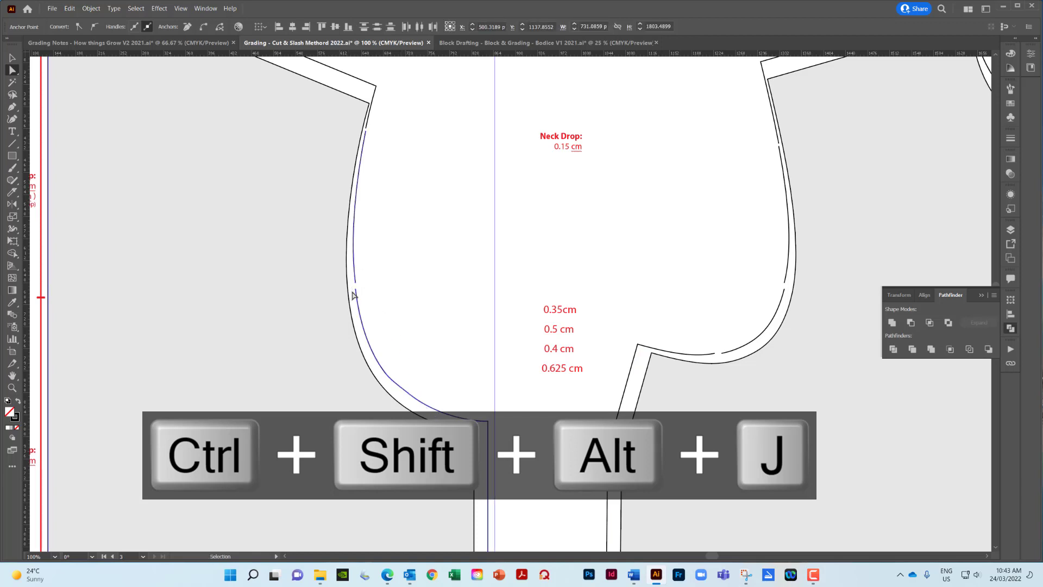
pyautogui.click(354, 296)
# - Average and join the pairs of end points at each gap along the front bodice's armhole, from underarm to shoulder
pyautogui.moveTo(596, 286); pyautogui.dragTo(556, 347)
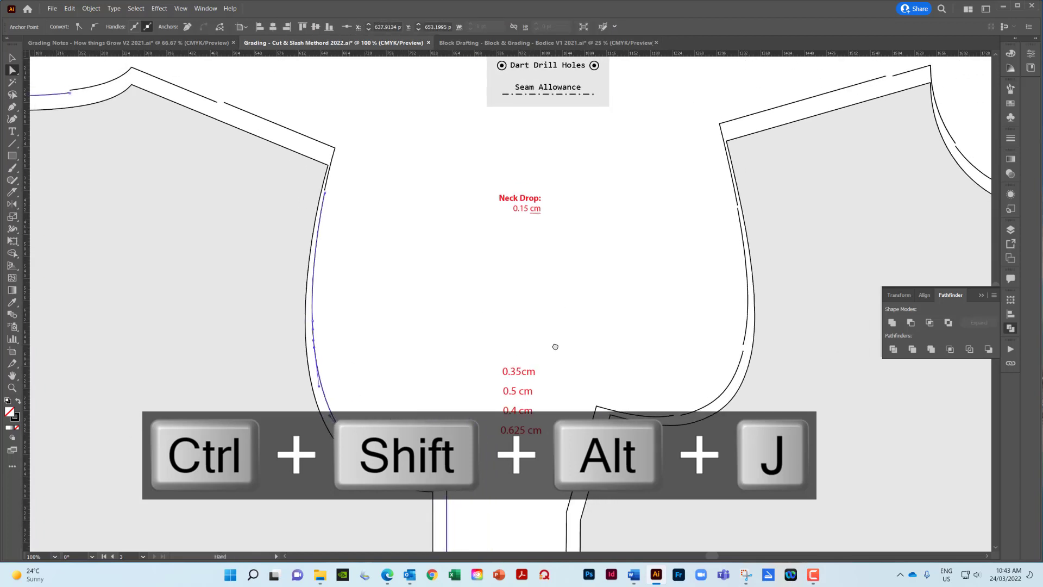
pyautogui.click(686, 422)
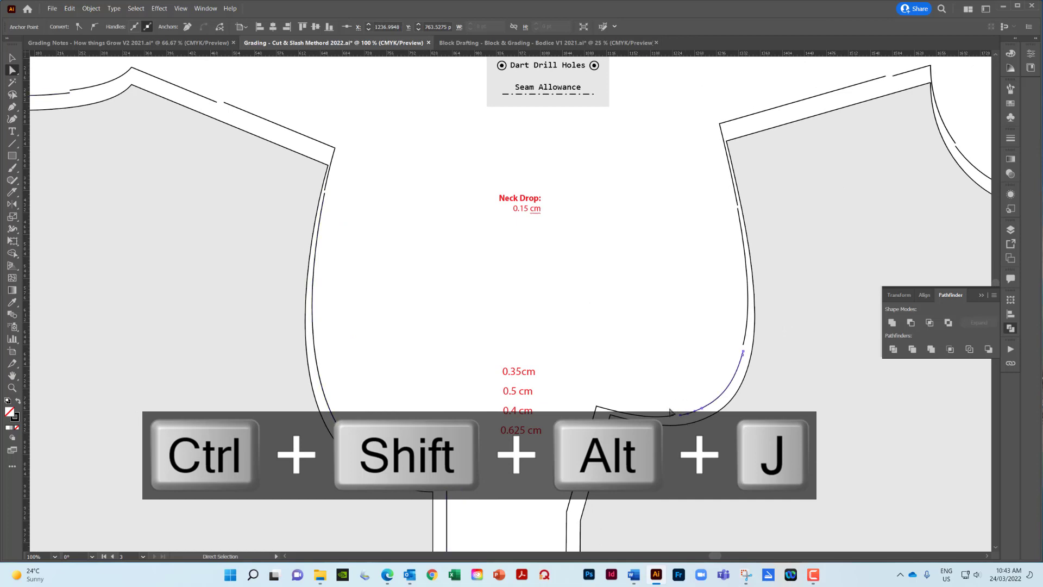
pyautogui.keyDown('shift'); pyautogui.click(684, 423); pyautogui.keyUp('shift')
pyautogui.hotkey('ctrl', 'shift', 'alt', 'j')
pyautogui.moveTo(738, 339); pyautogui.dragTo(748, 353)
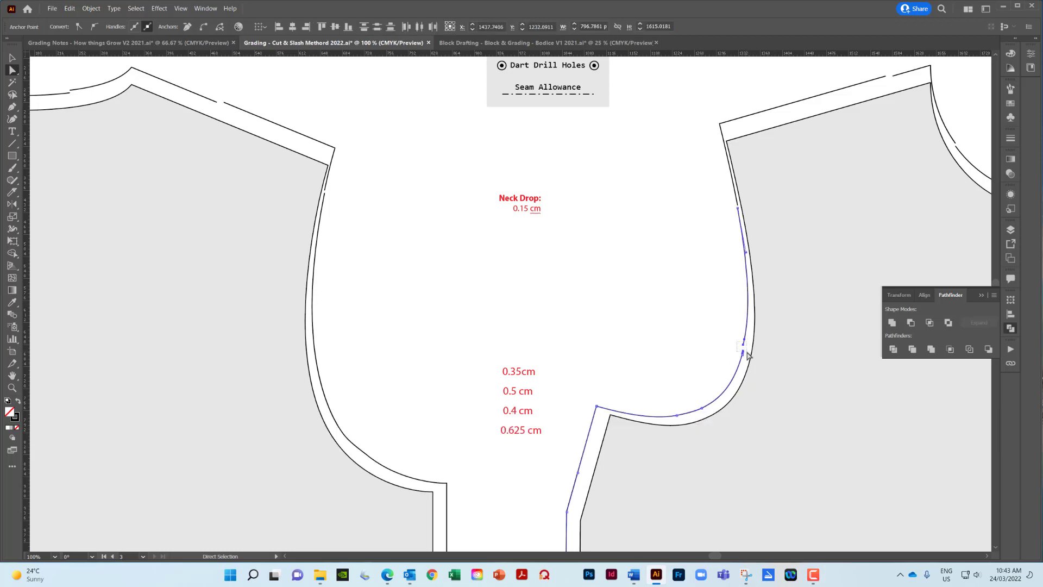
pyautogui.hotkey('ctrl', 'shift', 'alt', 'j')
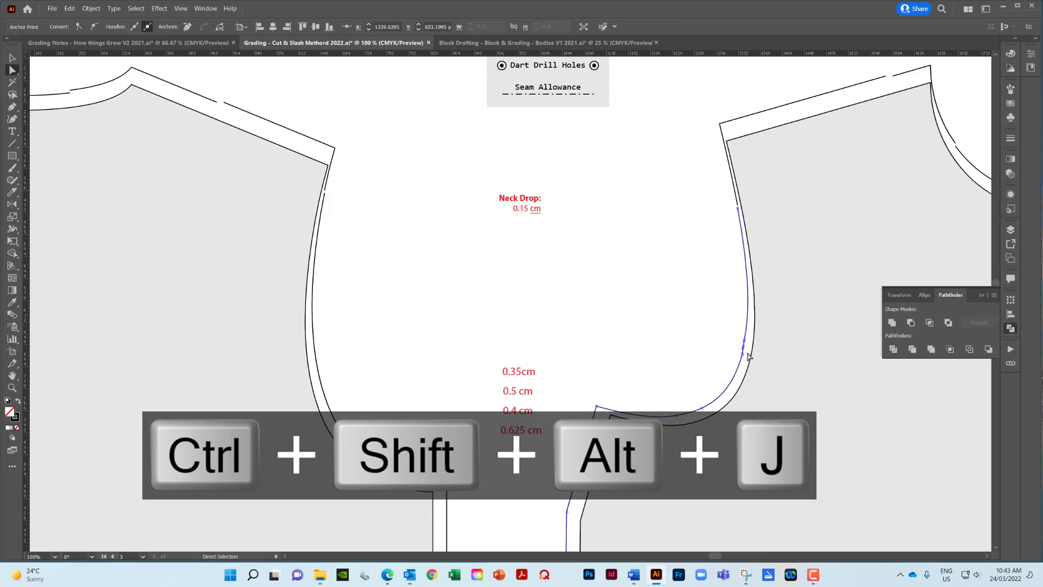
pyautogui.click(741, 213)
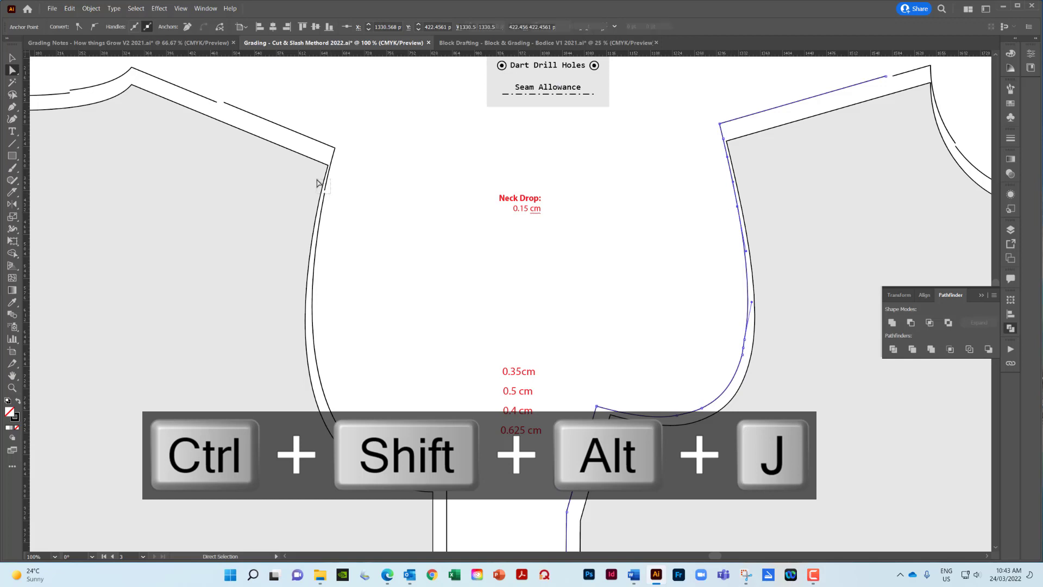
# - Close the rest of the back bodice's outline by averaging and joining the gaps along its upper armhole, shoulder seam and neckline
pyautogui.click(319, 213)
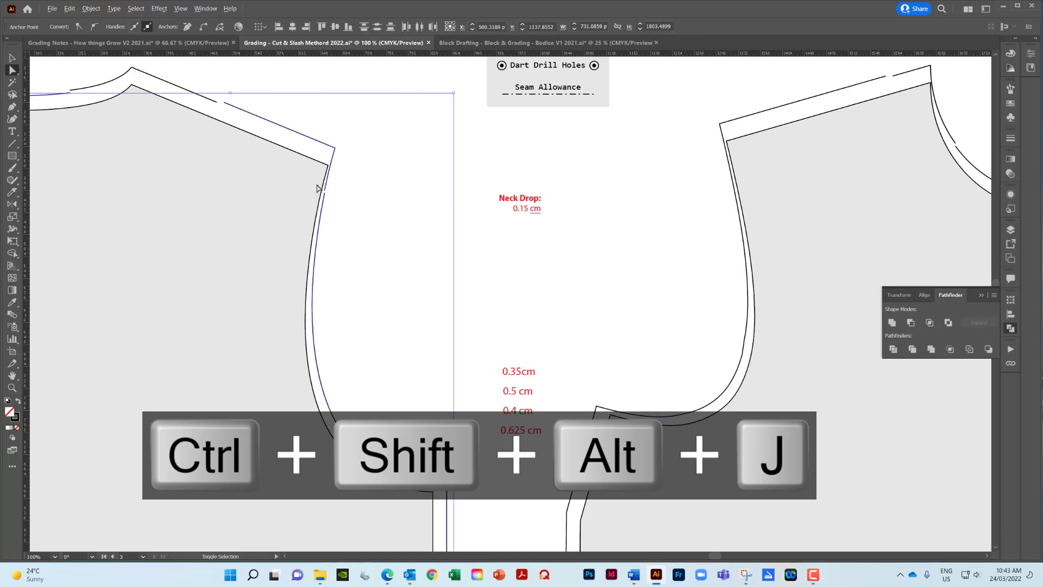
pyautogui.hotkey('ctrl', 'shift', 'alt', 'j')
pyautogui.moveTo(251, 144); pyautogui.dragTo(355, 220)
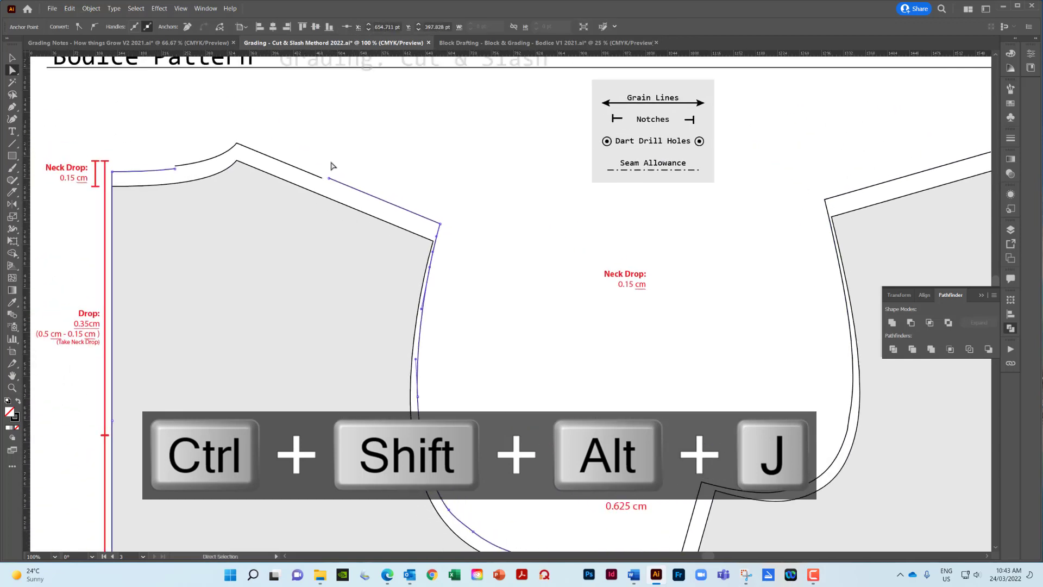
pyautogui.click(319, 194)
pyautogui.hotkey('ctrl', 'shift', 'alt', 'j')
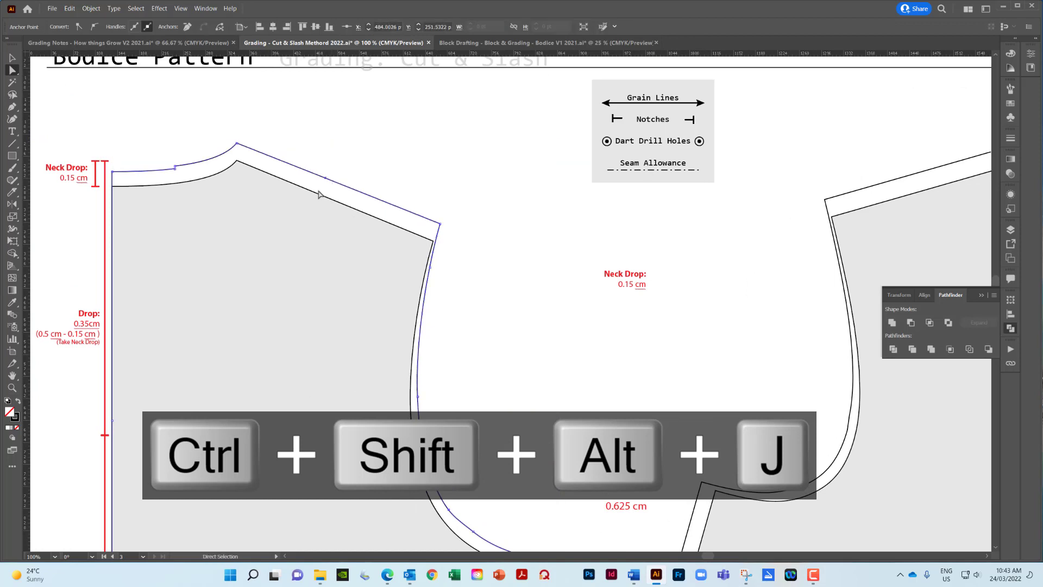
pyautogui.moveTo(169, 163); pyautogui.dragTo(183, 173)
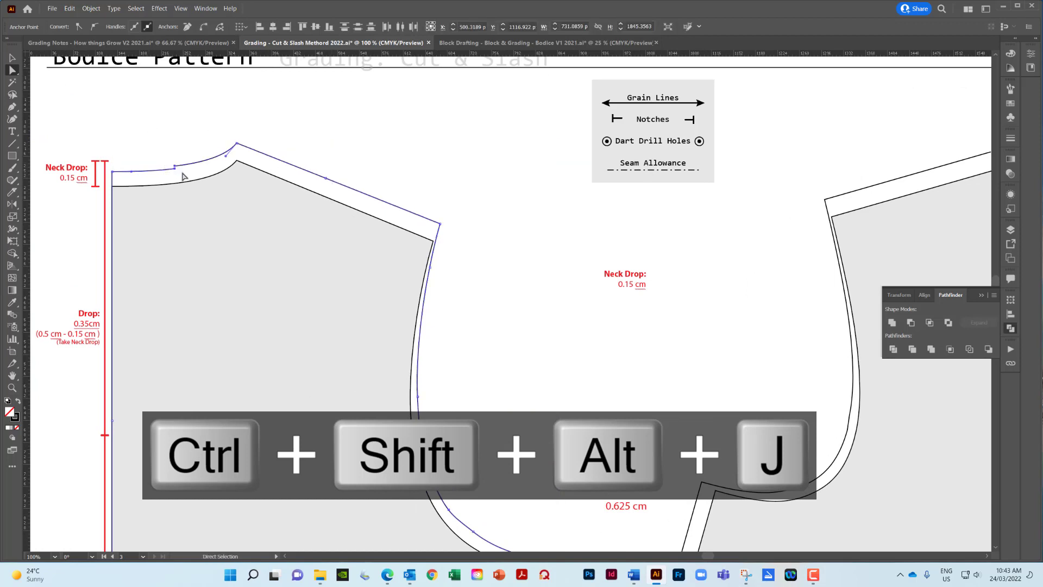
pyautogui.hotkey('ctrl', 'shift', 'alt', 'j')
# - Average and join the end points at the gaps in the front bodice's shoulder seam and neckline
pyautogui.moveTo(625, 209); pyautogui.dragTo(155, 341)
pyautogui.moveTo(523, 284); pyautogui.dragTo(536, 294)
pyautogui.hotkey('ctrl', 'shift', 'alt', 'j')
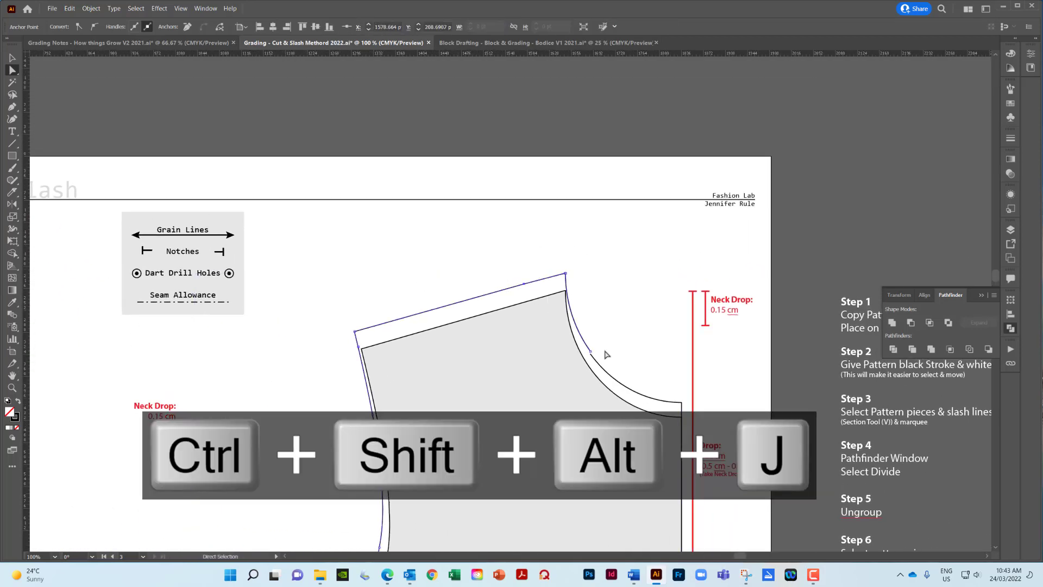
pyautogui.click(587, 365)
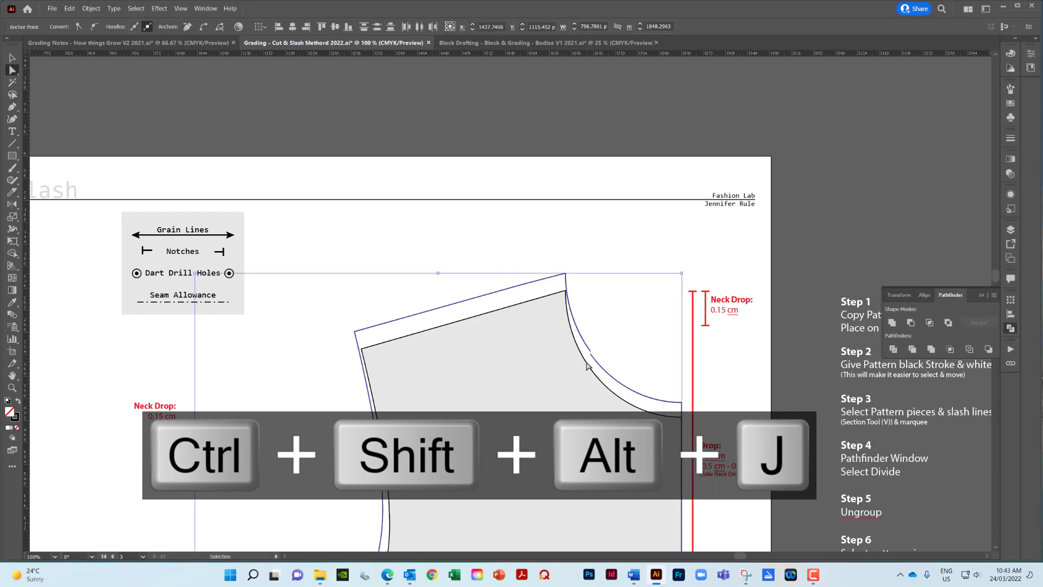
pyautogui.hotkey('ctrl', 'shift', 'alt', 'j')
# - Deselect the front outline and review the whole graded back and front bodice against the original grey pieces
pyautogui.hotkey('ctrl', '-')
pyautogui.hotkey('ctrl', '-')
pyautogui.hotkey('ctrl', '-')
pyautogui.hotkey('ctrl', '-')
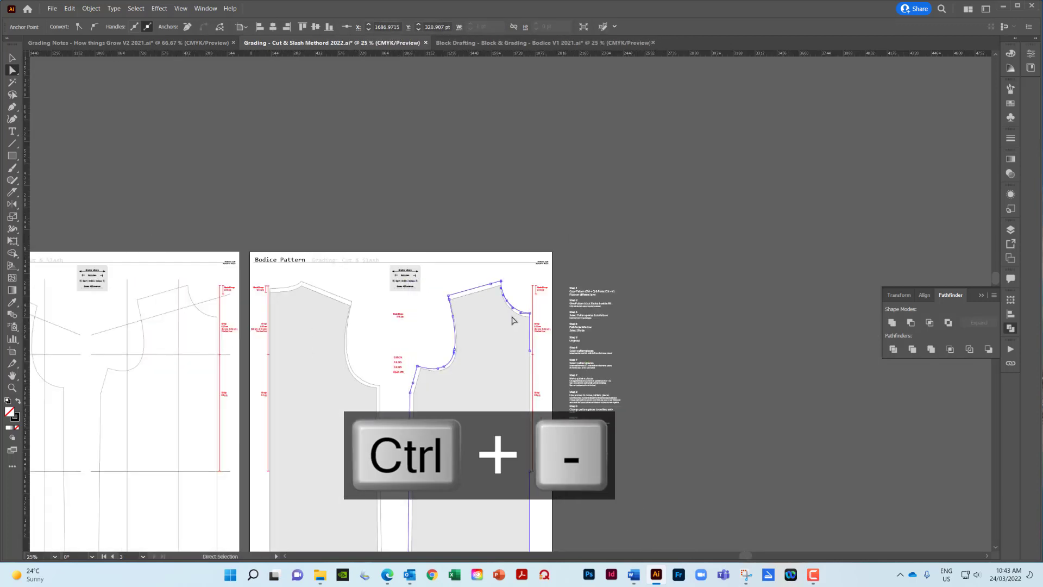
pyautogui.click(518, 291)
pyautogui.moveTo(496, 401); pyautogui.dragTo(576, 298)
pyautogui.hotkey('ctrl', '=')
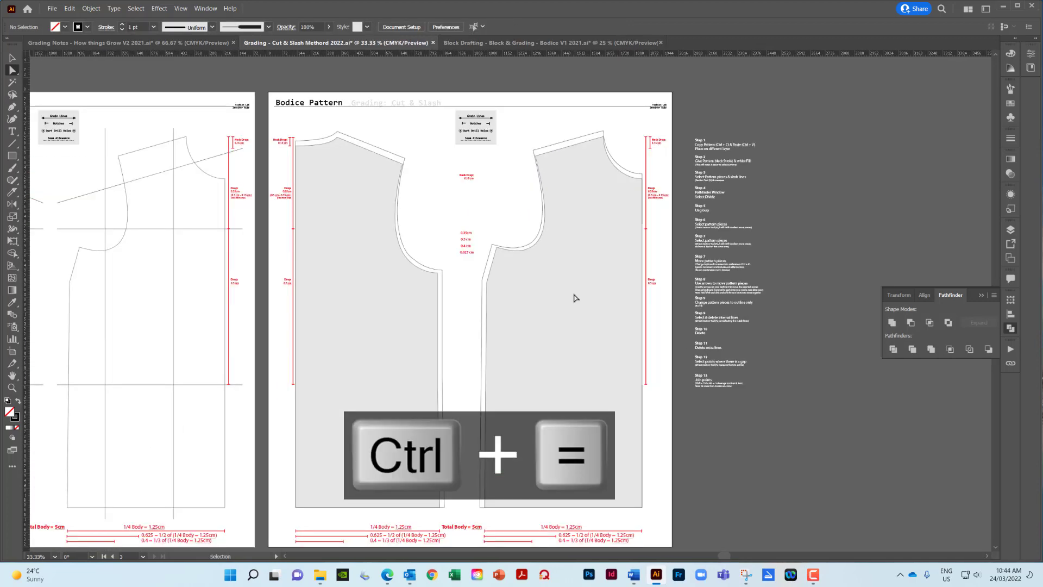